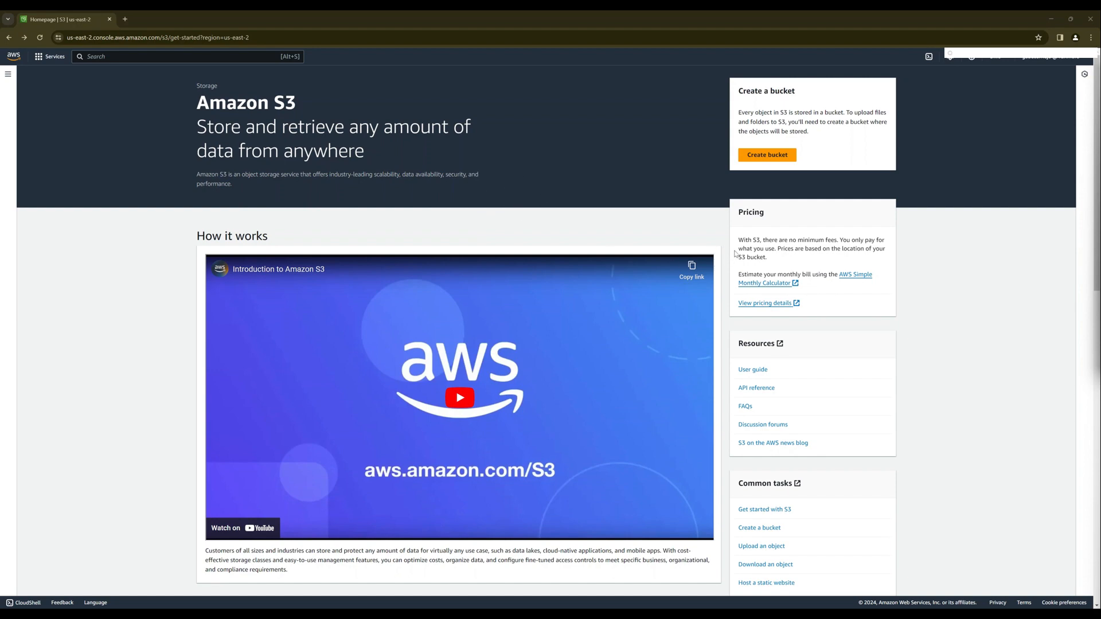
# - Start creating an S3 bucket and name it runmore-test-site
pyautogui.click(764, 157)
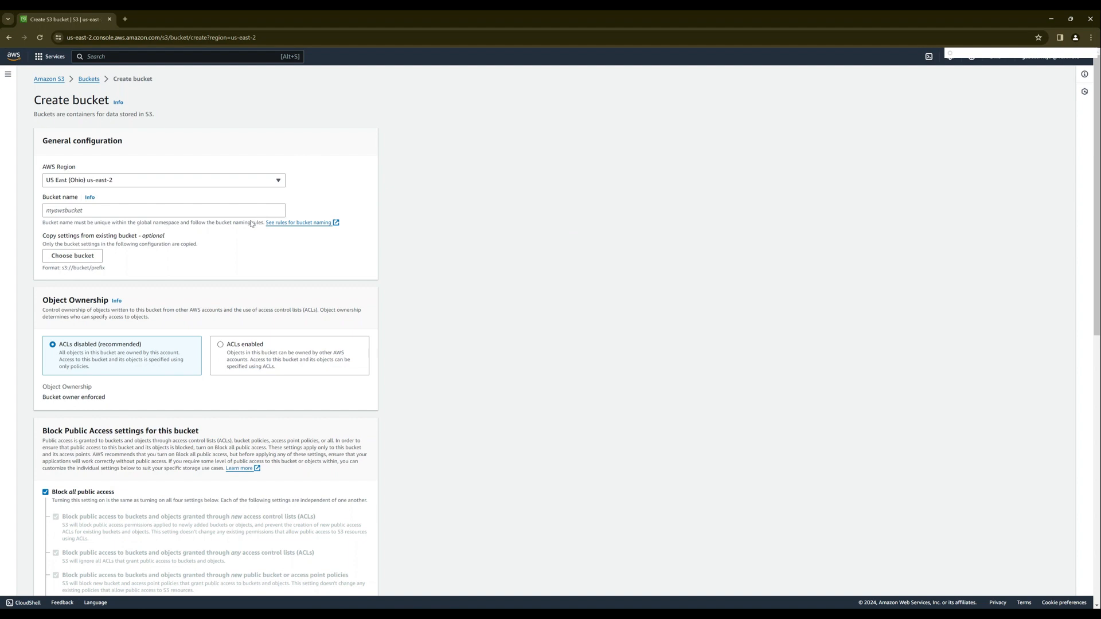
pyautogui.click(248, 213)
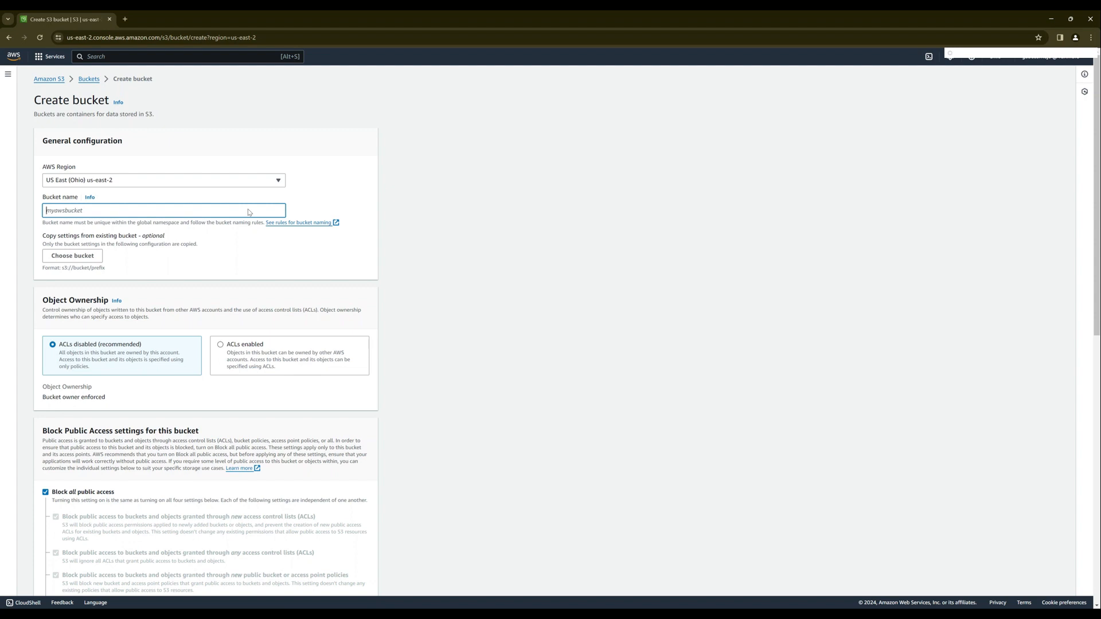
pyautogui.write('runmo')
pyautogui.write('re-test-site')
# - Turn off Block all public access, acknowledge that the bucket and its objects might become public, and create the bucket
pyautogui.scroll(-3, 113, 311)
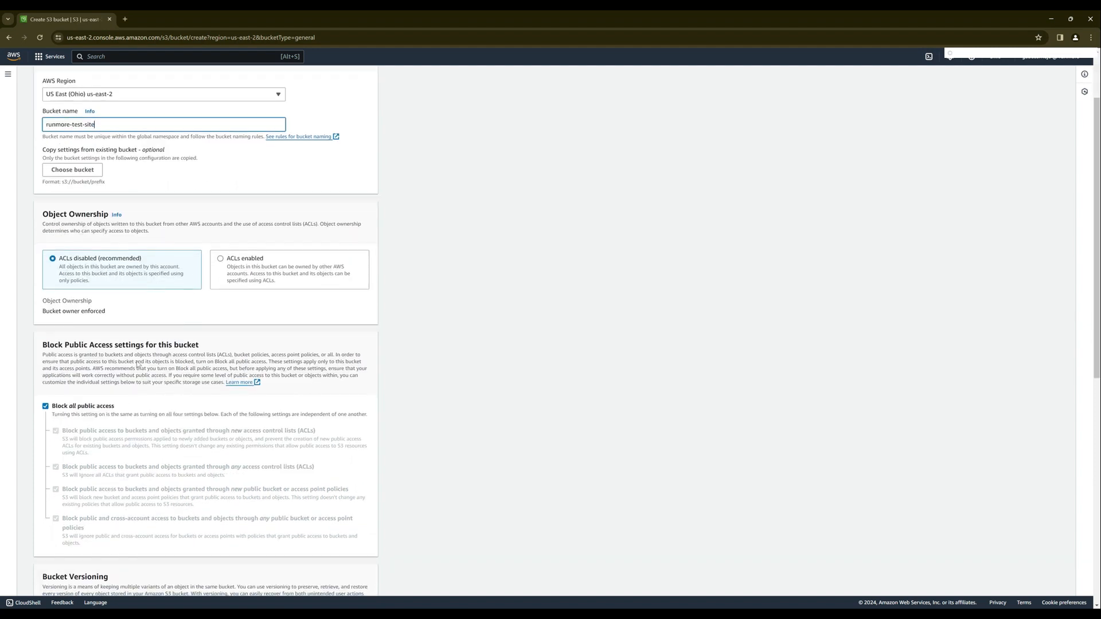
pyautogui.scroll(-3, 108, 397)
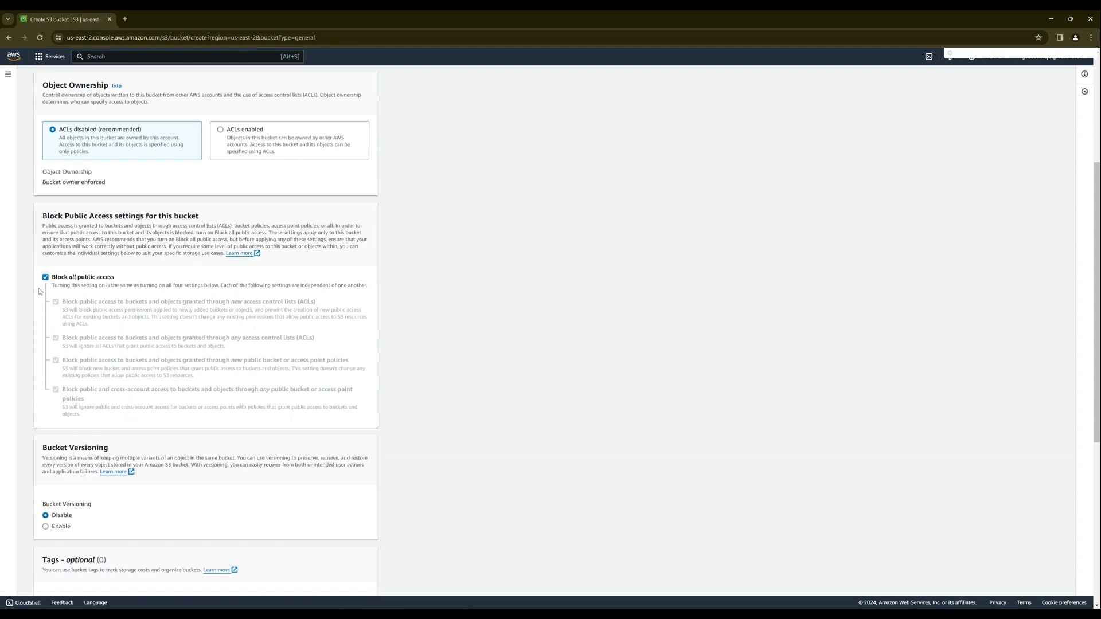
pyautogui.click(46, 278)
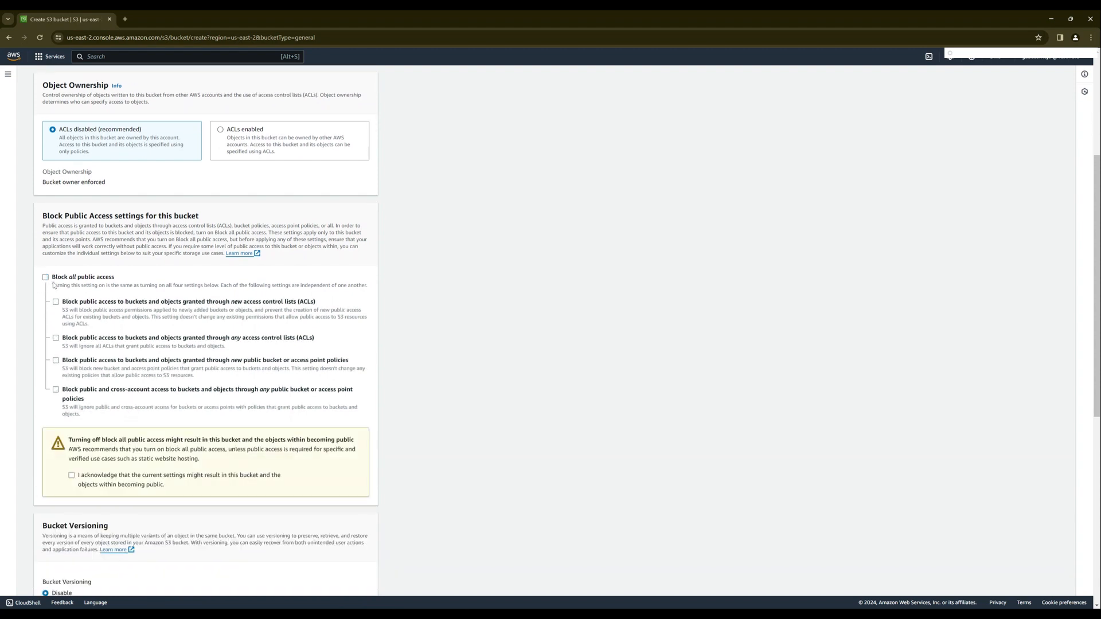
pyautogui.scroll(-5, 99, 298)
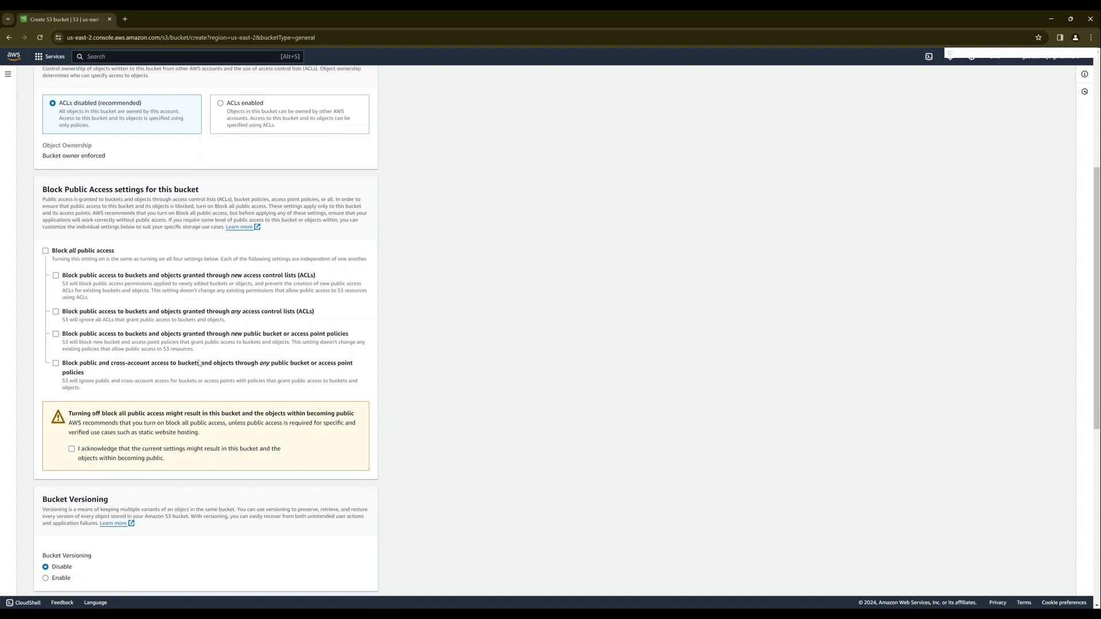
pyautogui.click(72, 261)
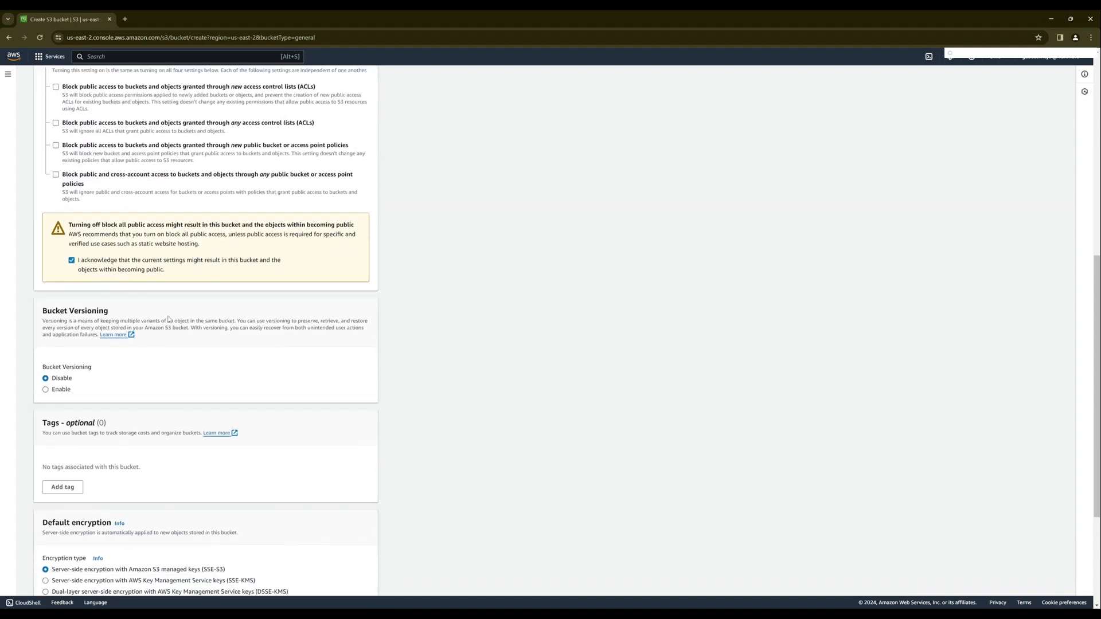
pyautogui.scroll(-3, 243, 340)
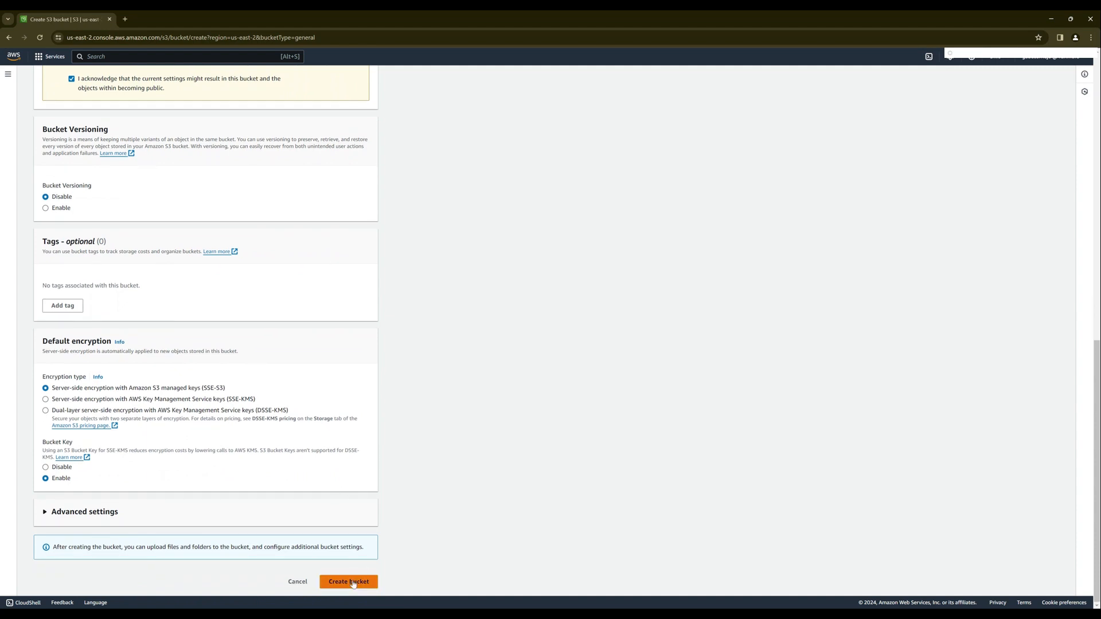
pyautogui.click(361, 581)
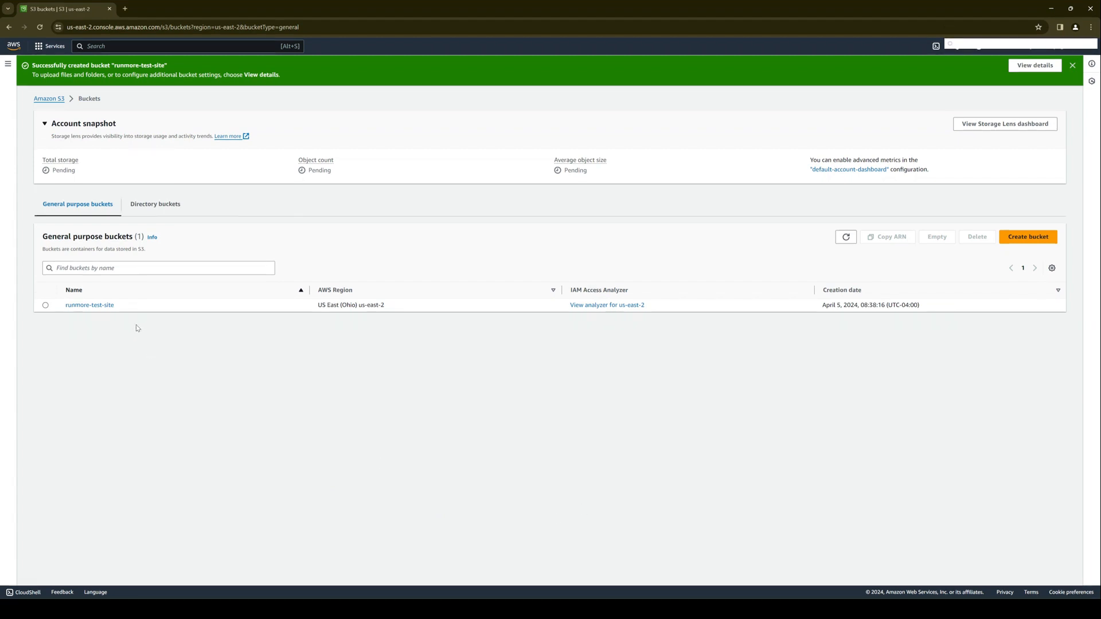
# - Upload the index.html file to the runmore-test-site bucket
pyautogui.click(108, 306)
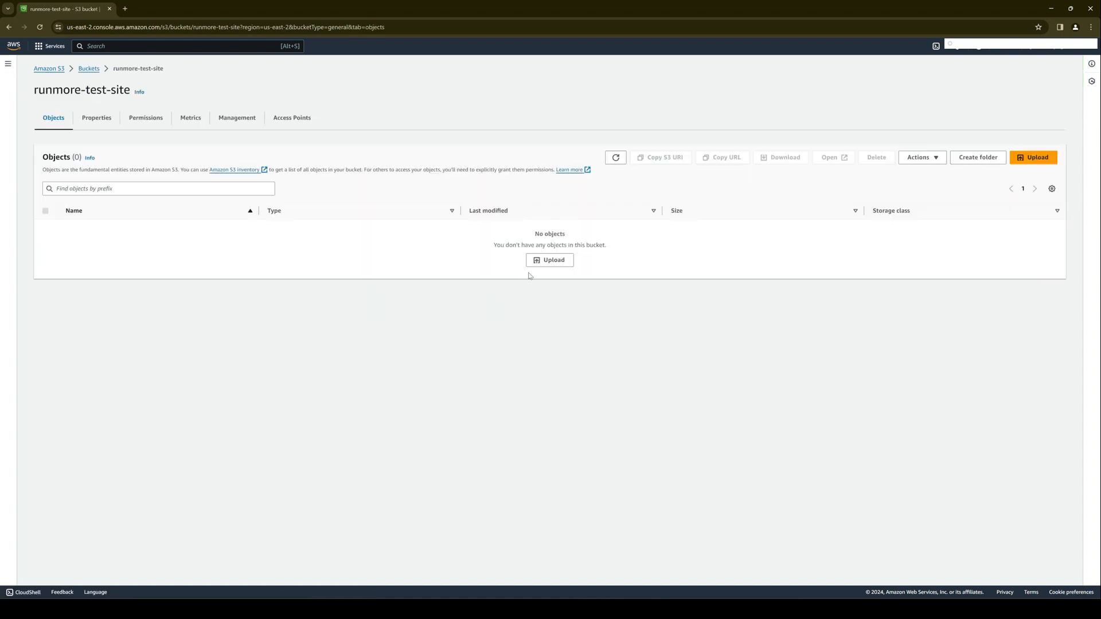
pyautogui.click(536, 265)
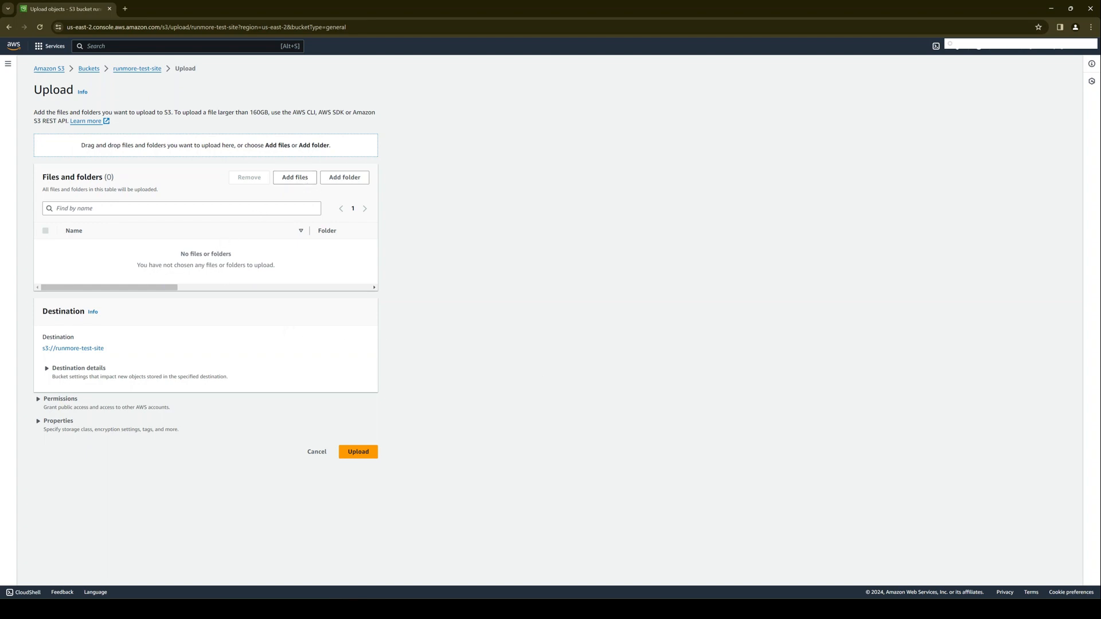
pyautogui.moveTo(1081, 238); pyautogui.dragTo(358, 275)
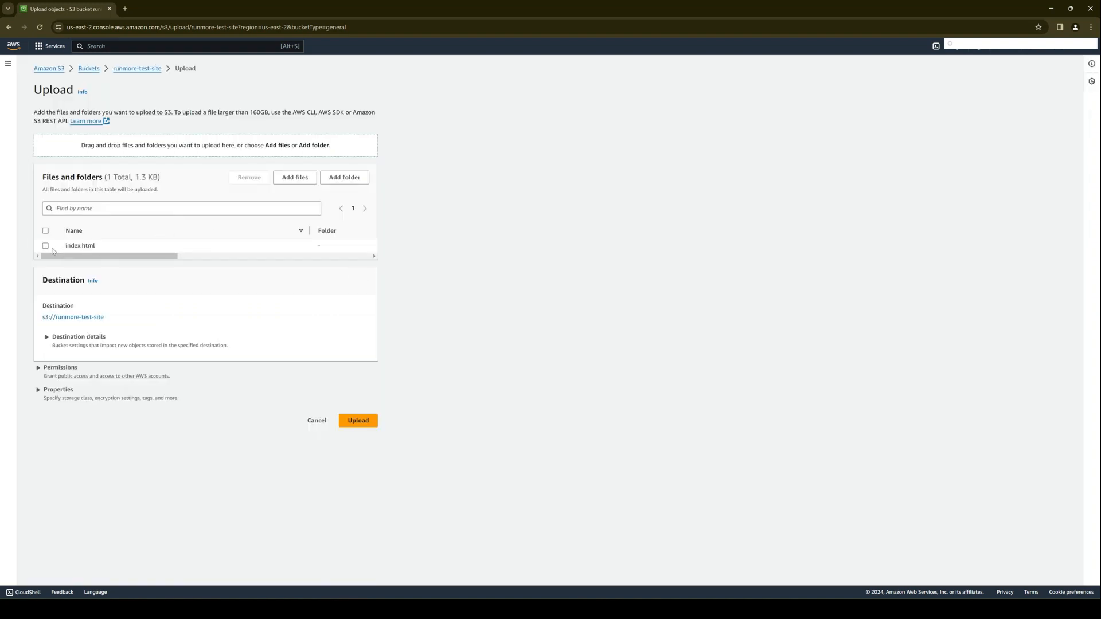
pyautogui.click(356, 423)
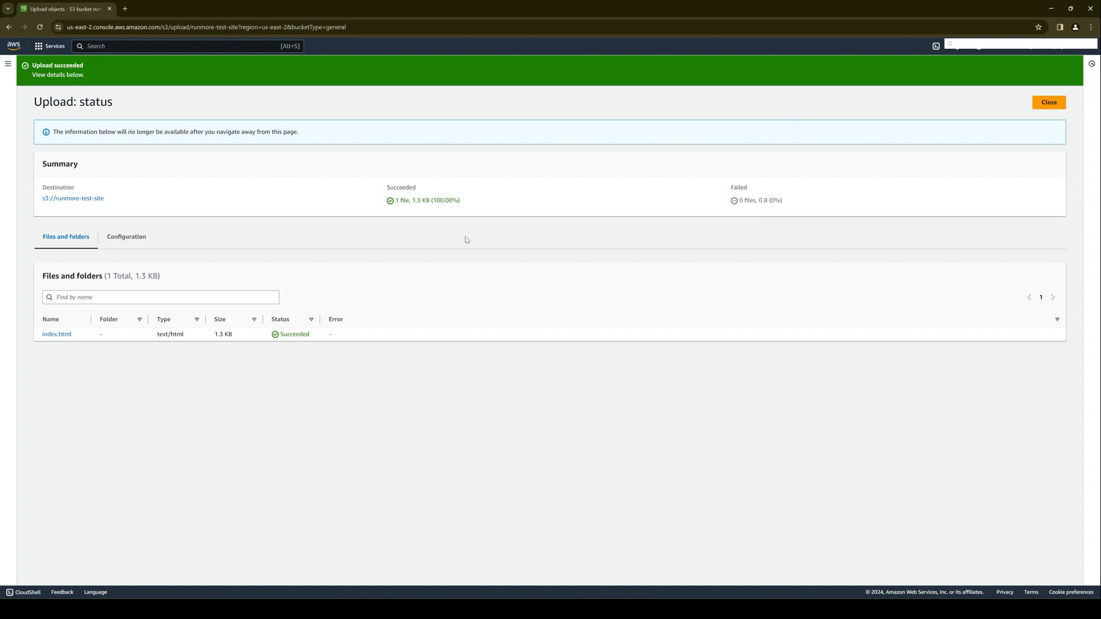
# - Open the uploaded index.html object's details and visit its object URL
pyautogui.click(63, 335)
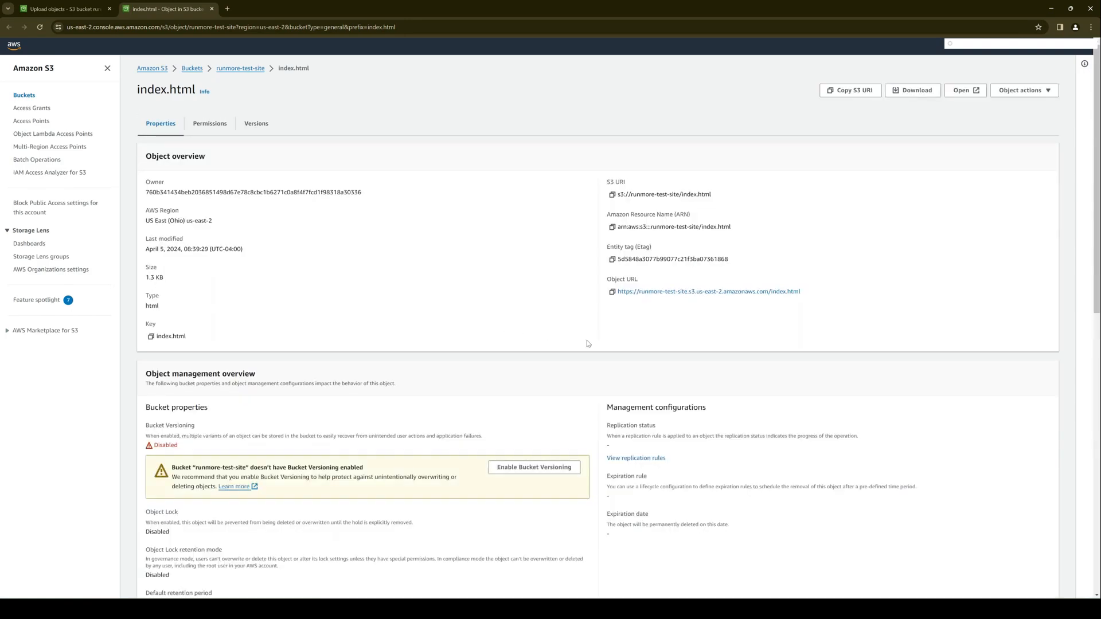
pyautogui.click(657, 294)
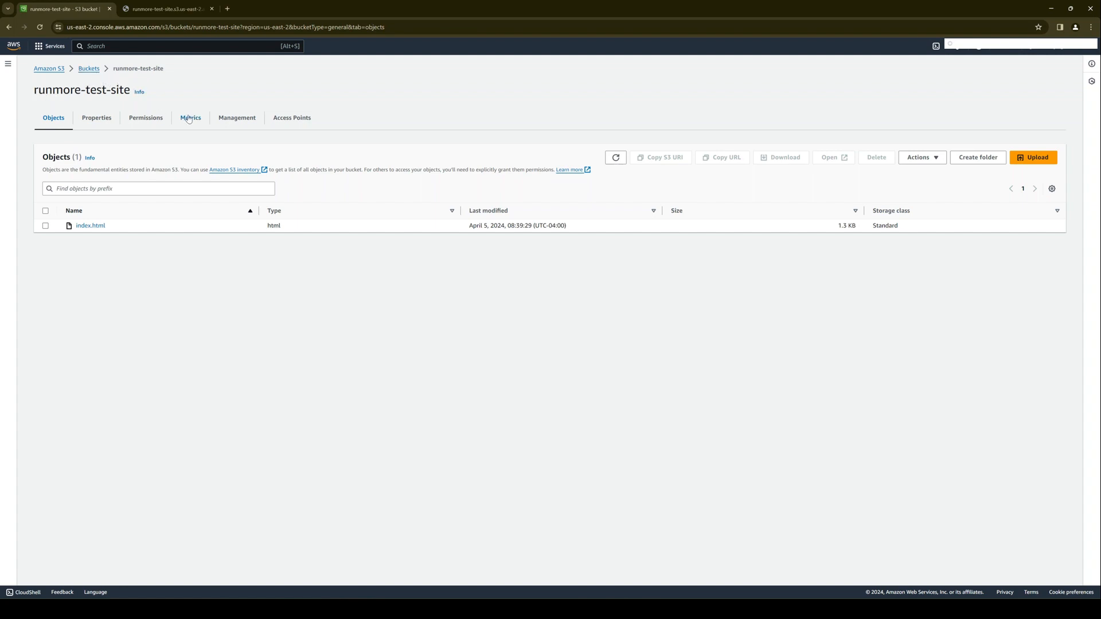
# - Open the bucket policy of runmore-test-site for editing and add a new statement
pyautogui.click(144, 121)
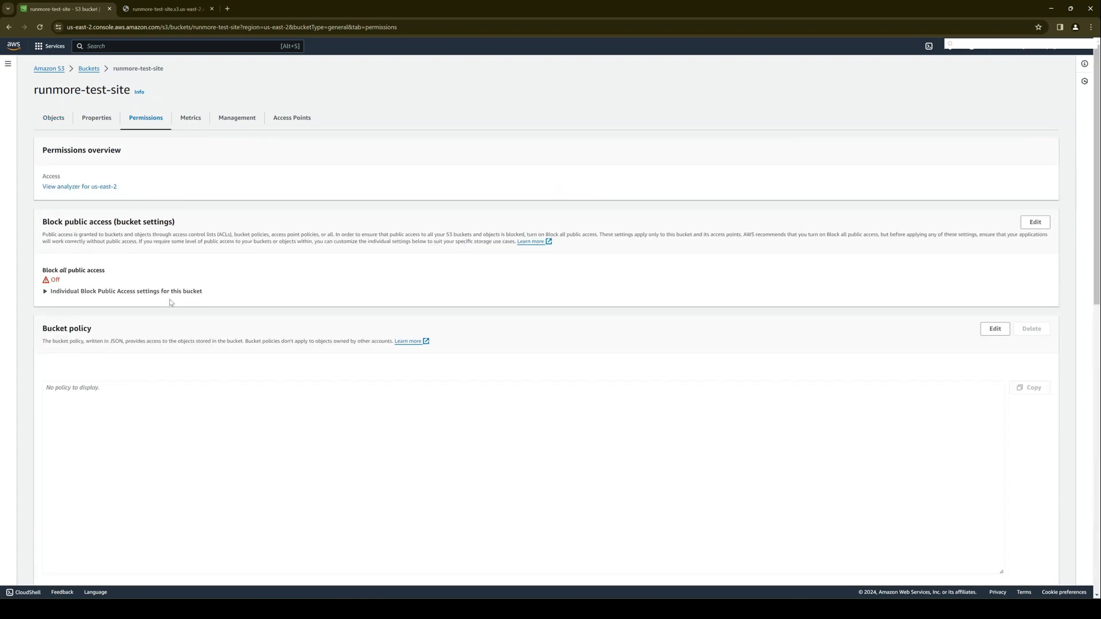
pyautogui.scroll(-5, 160, 309)
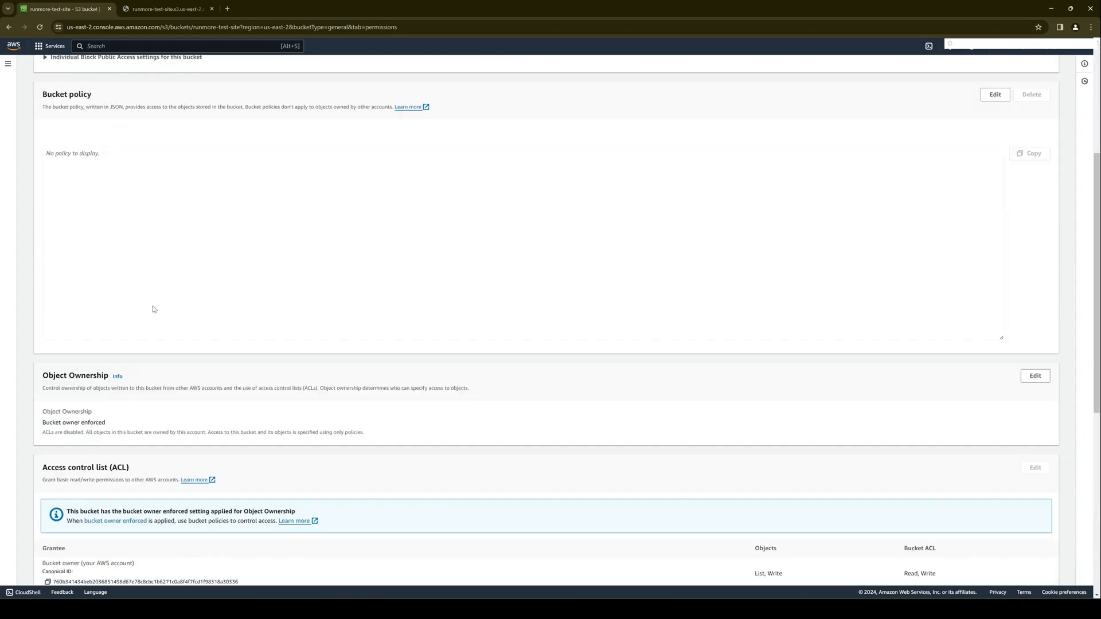
pyautogui.scroll(4, 158, 313)
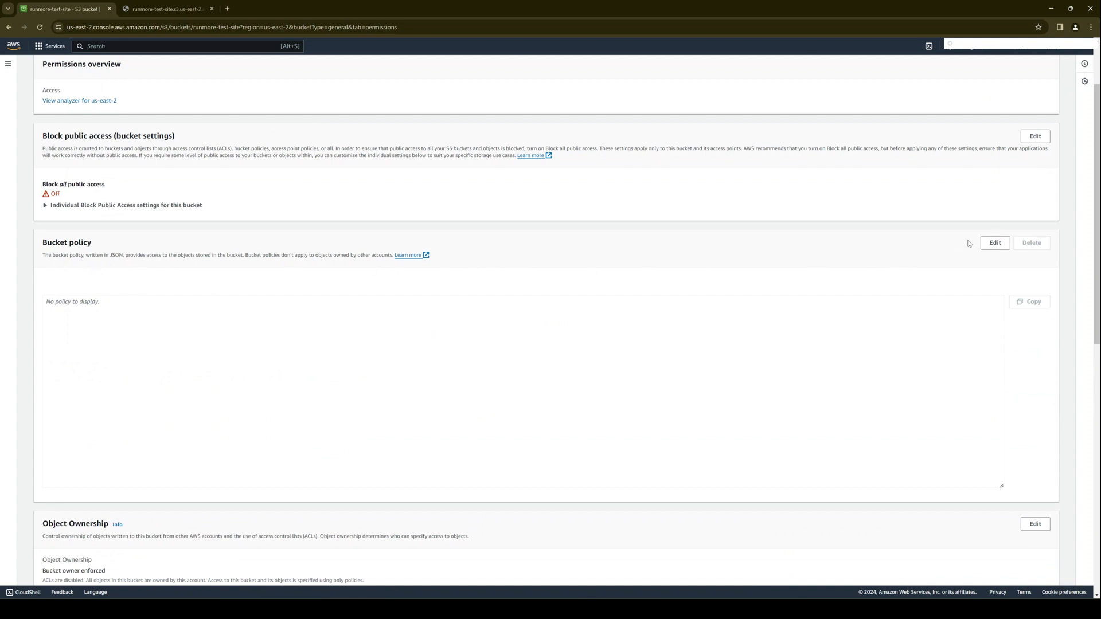
pyautogui.click(995, 243)
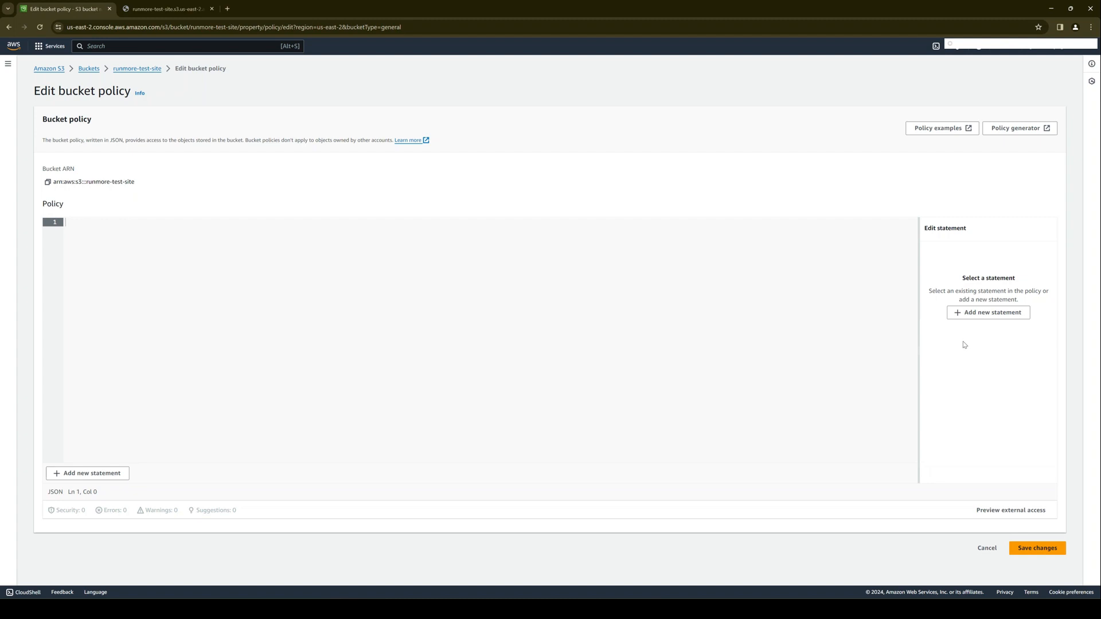
pyautogui.click(982, 314)
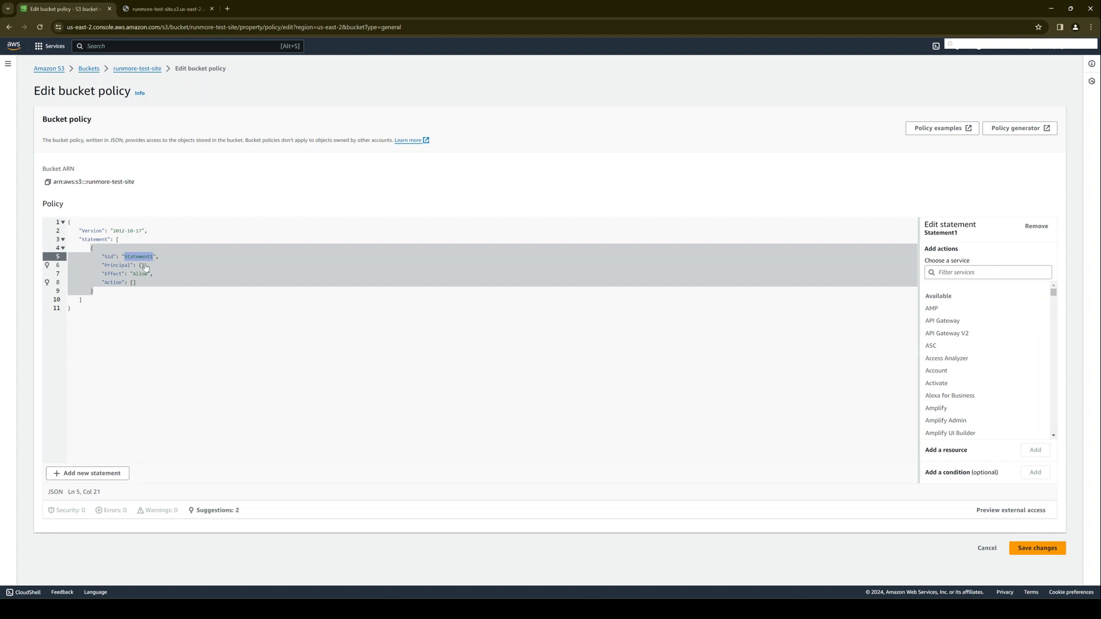
# - Replace the empty Principal value in the policy statement with "*"
pyautogui.click(142, 265)
pyautogui.press('BackSpace')
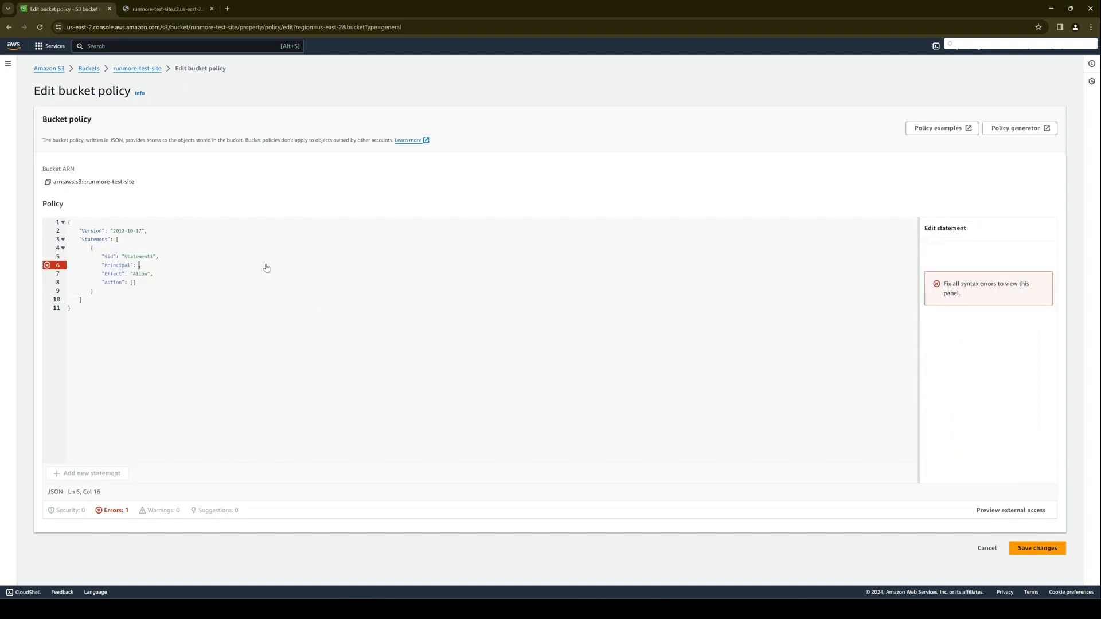
pyautogui.write('"*')
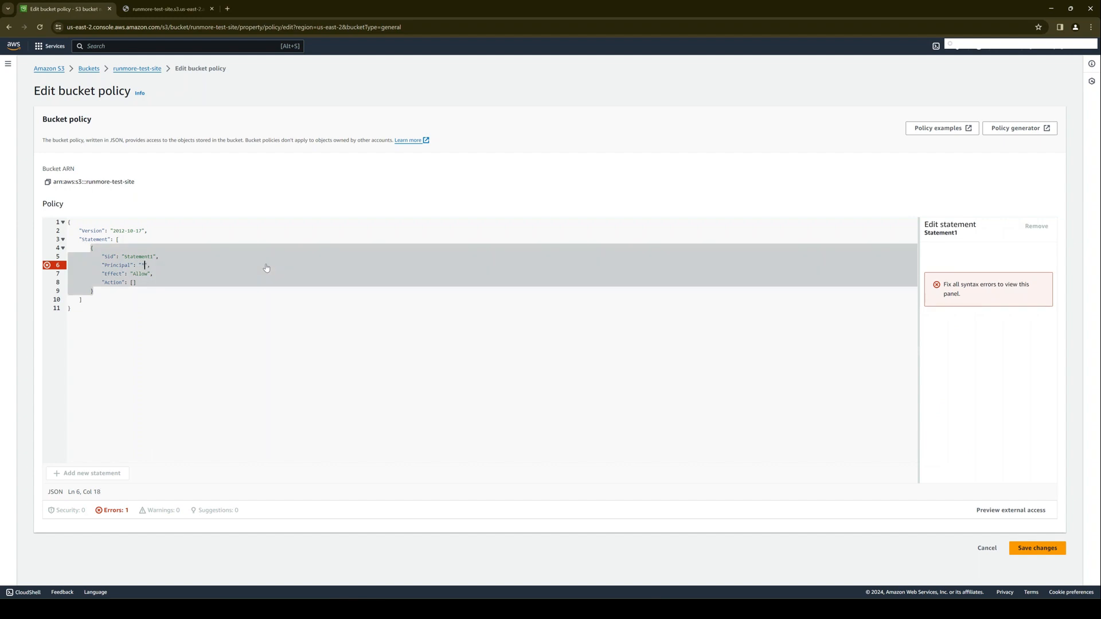
# - Add the S3 GetObject read action to the policy statement
pyautogui.click(178, 283)
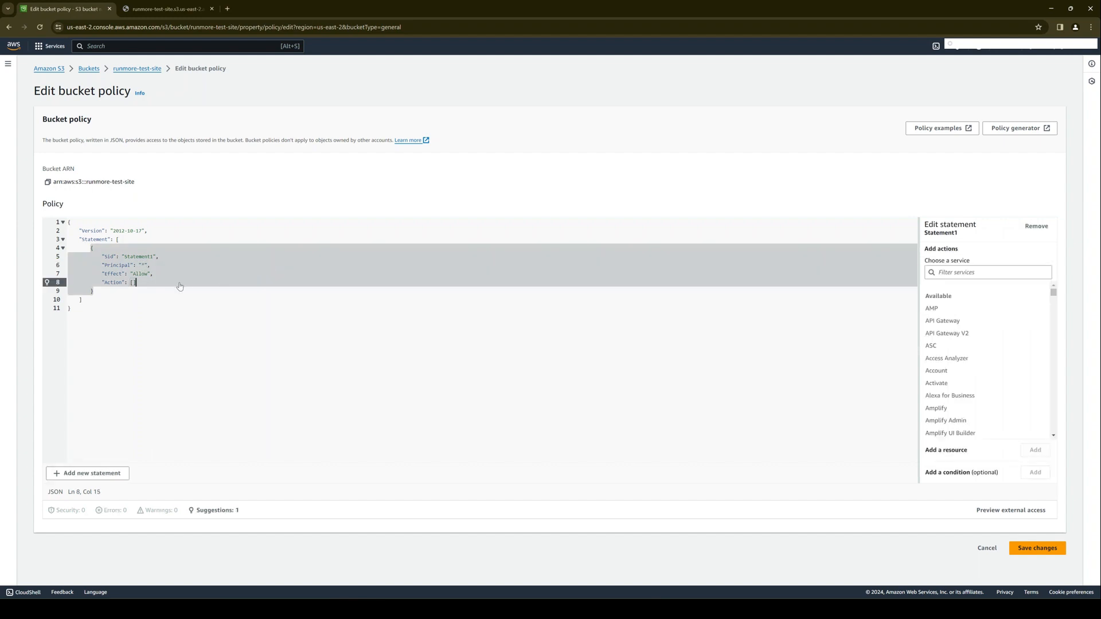
pyautogui.click(132, 282)
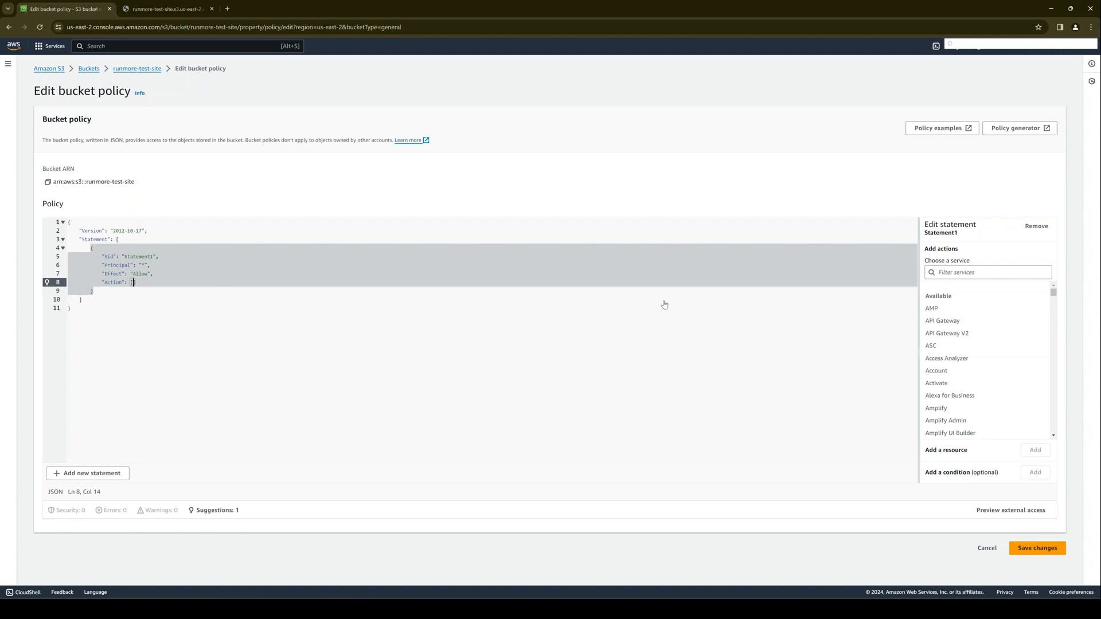
pyautogui.click(991, 272)
pyautogui.write('S3')
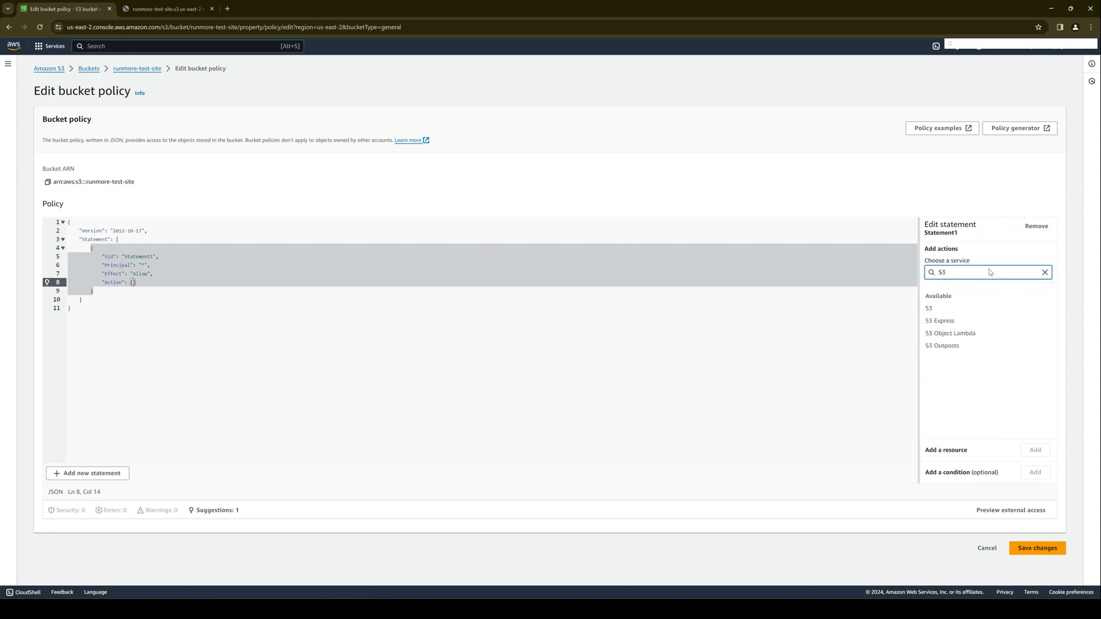
pyautogui.click(952, 312)
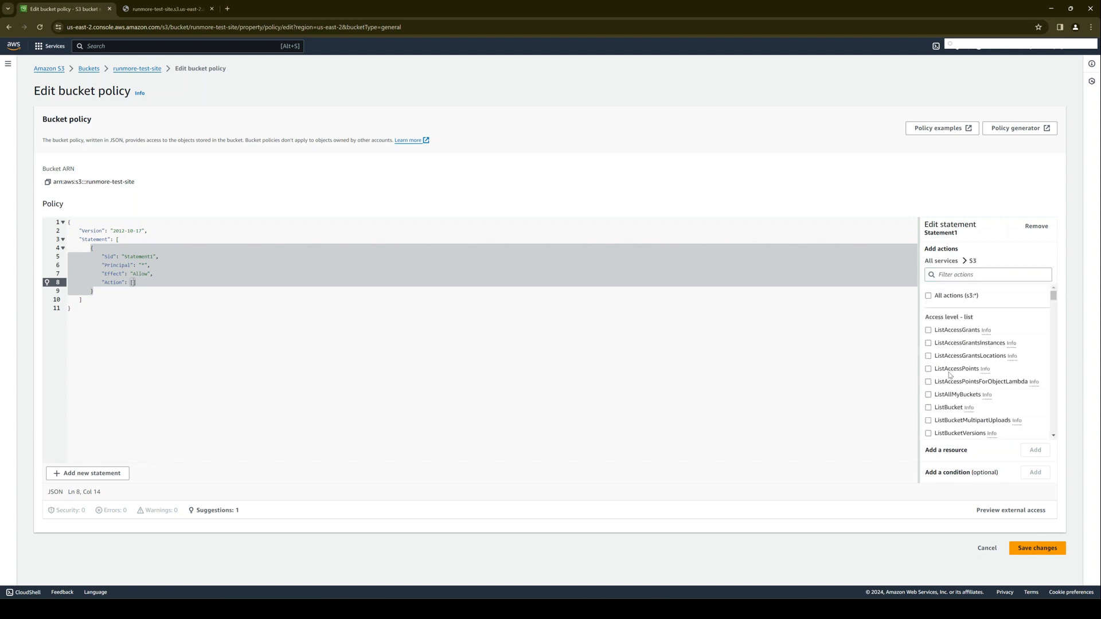
pyautogui.click(957, 276)
pyautogui.write('Get')
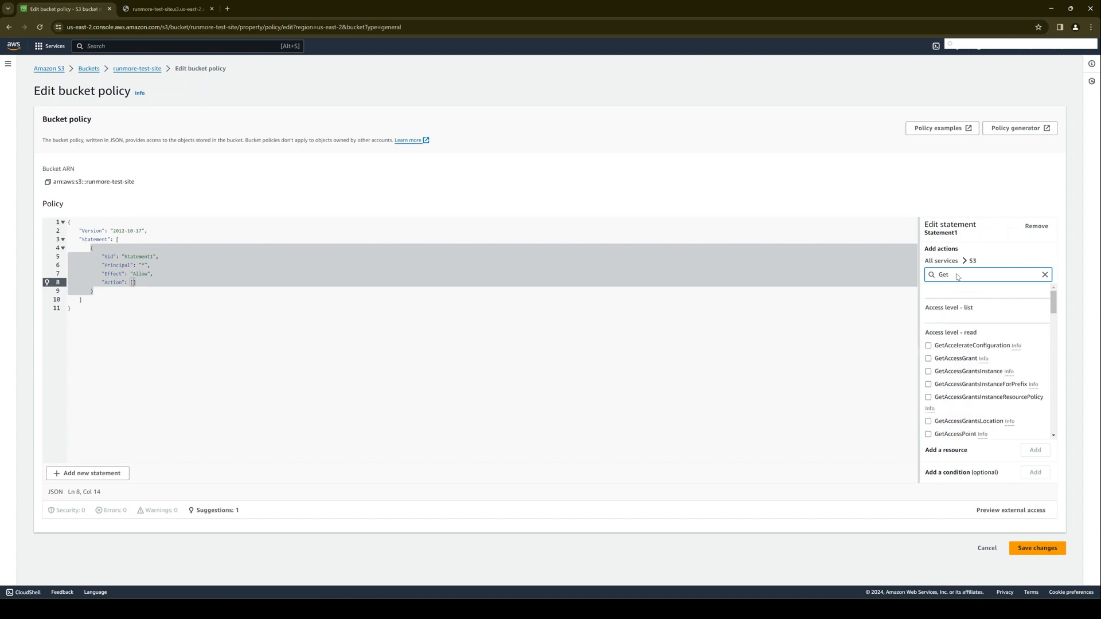
pyautogui.write('O')
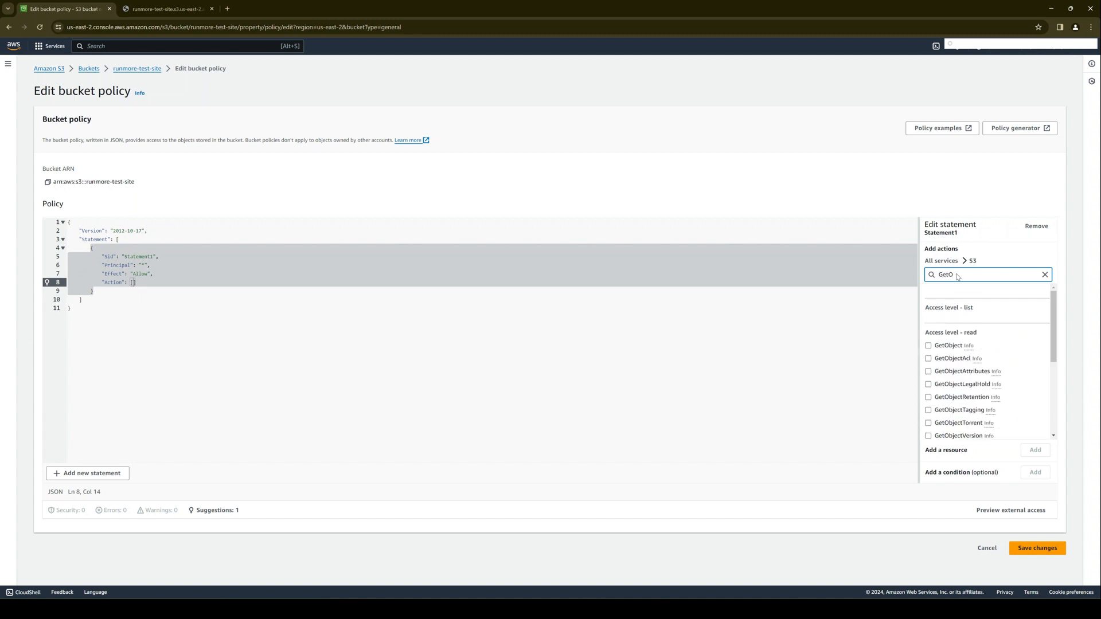
pyautogui.click(968, 347)
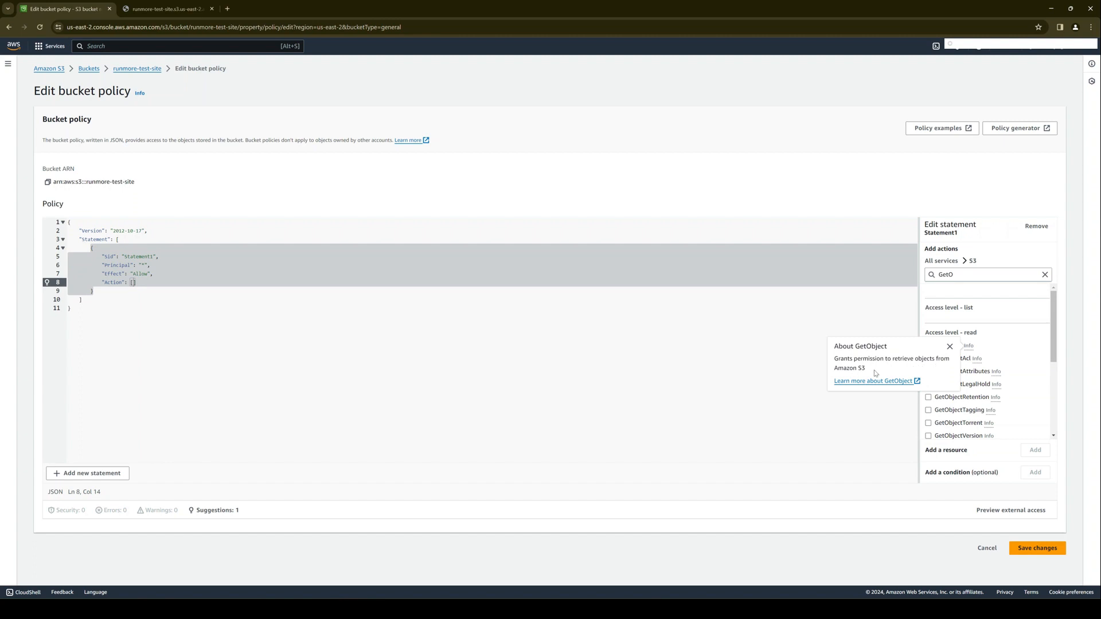
pyautogui.click(1001, 346)
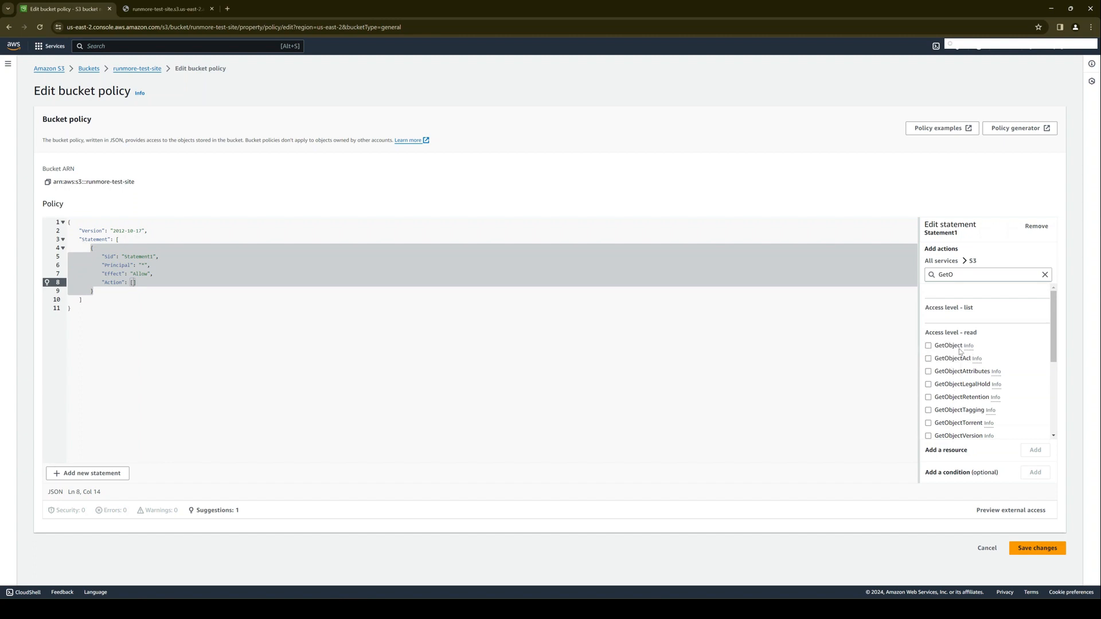
pyautogui.click(928, 347)
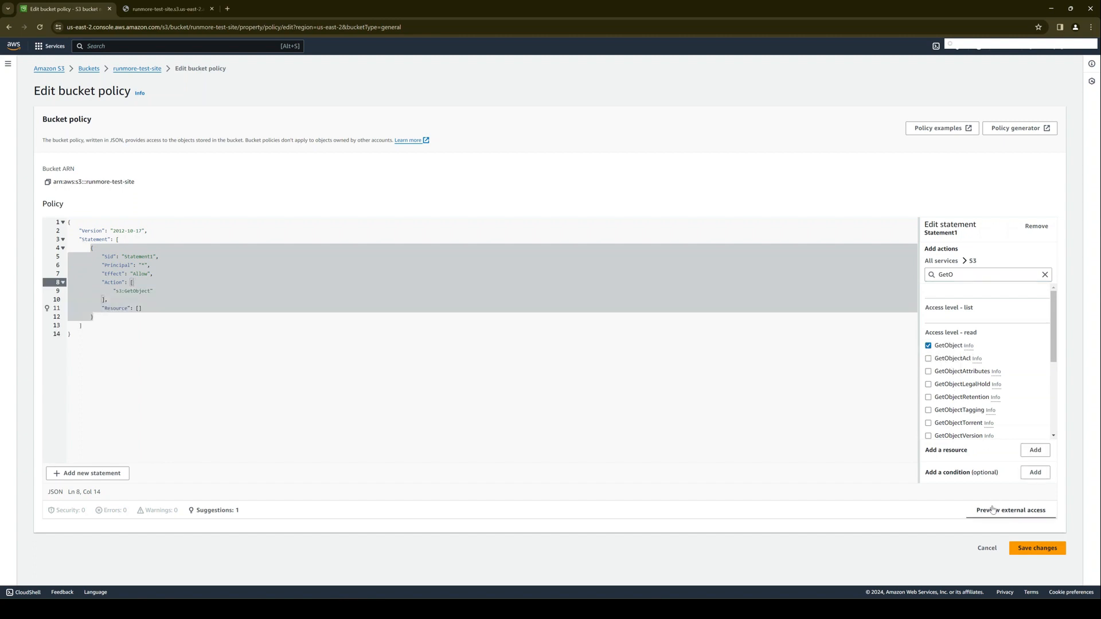
# - Set the statement's Resource to the bucket ARN "arn:aws:s3:::runmore-test-site/*" and save the bucket policy
pyautogui.click(138, 308)
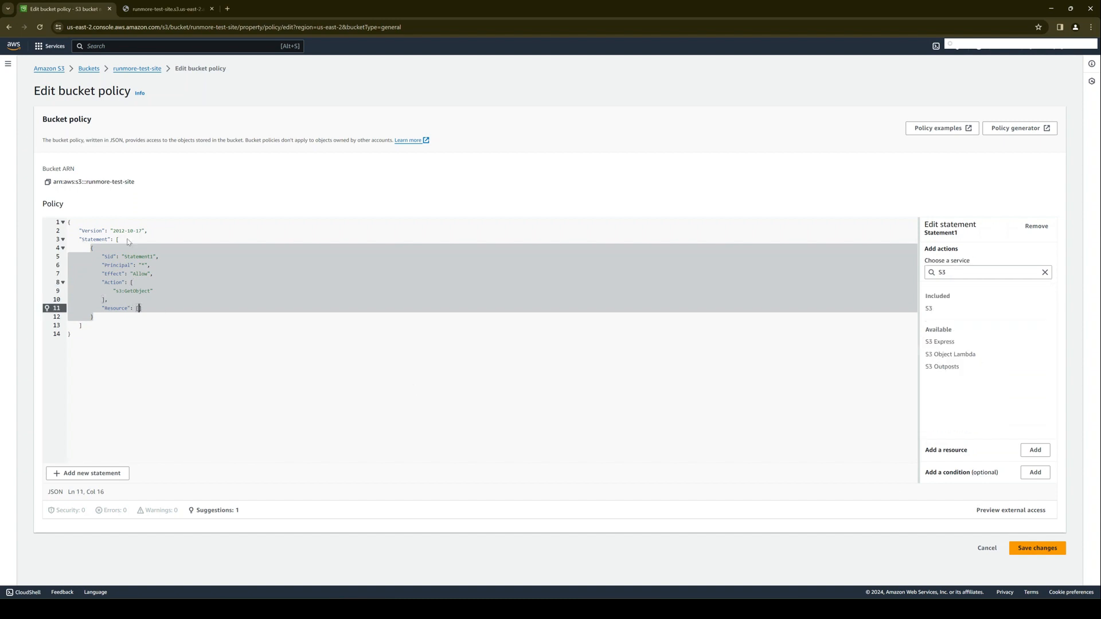
pyautogui.click(48, 182)
pyautogui.press('Return')
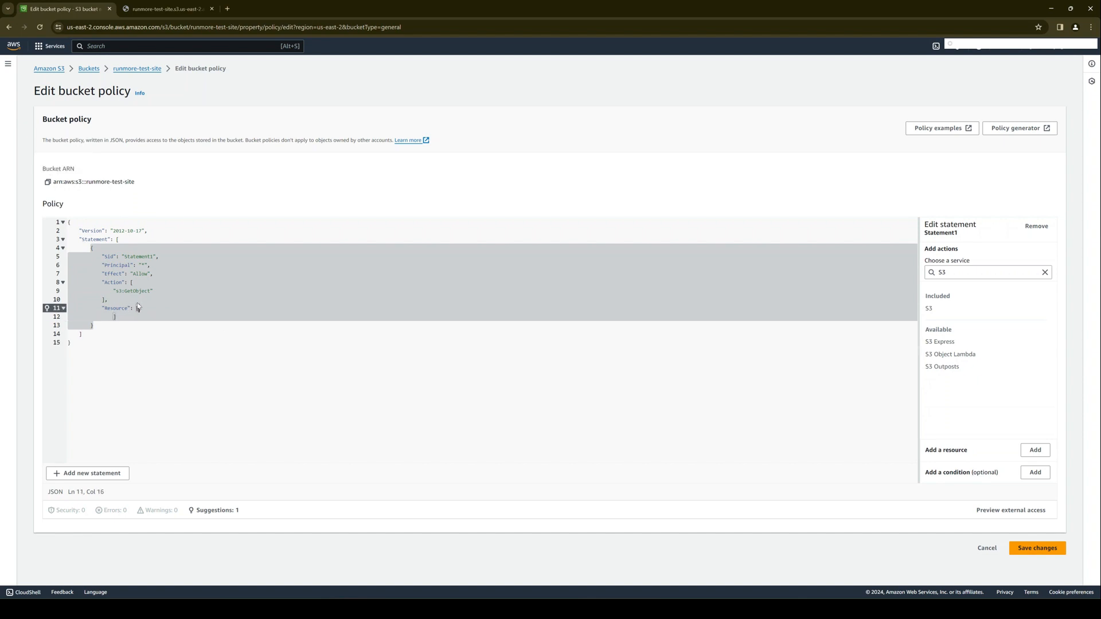
pyautogui.press('Return')
pyautogui.write('"')
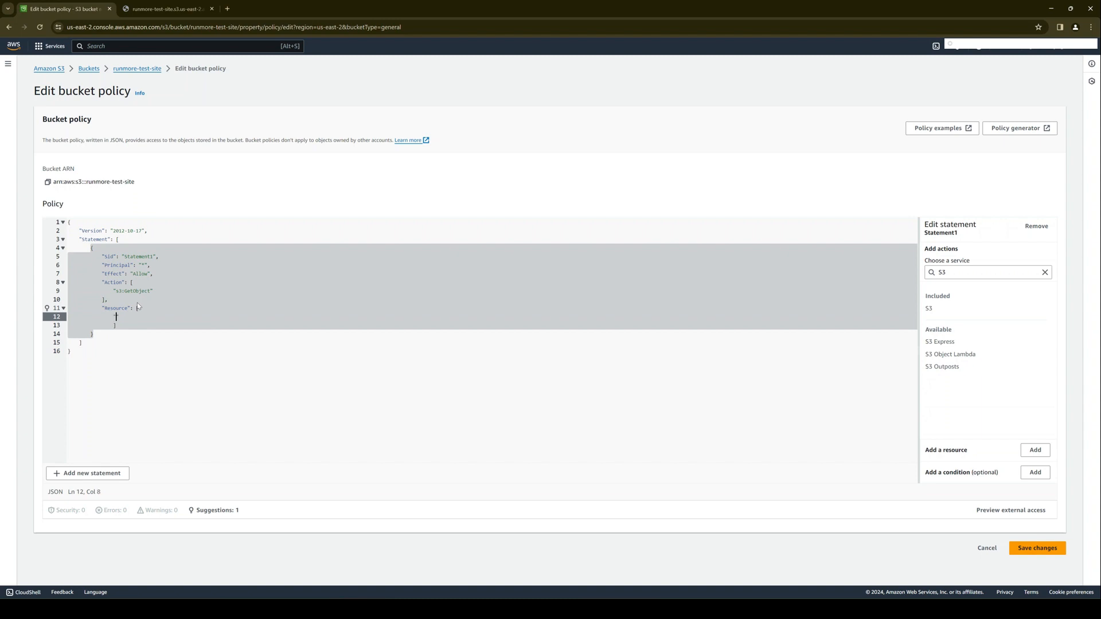
pyautogui.hotkey('ctrl', 'v')
pyautogui.click(1037, 548)
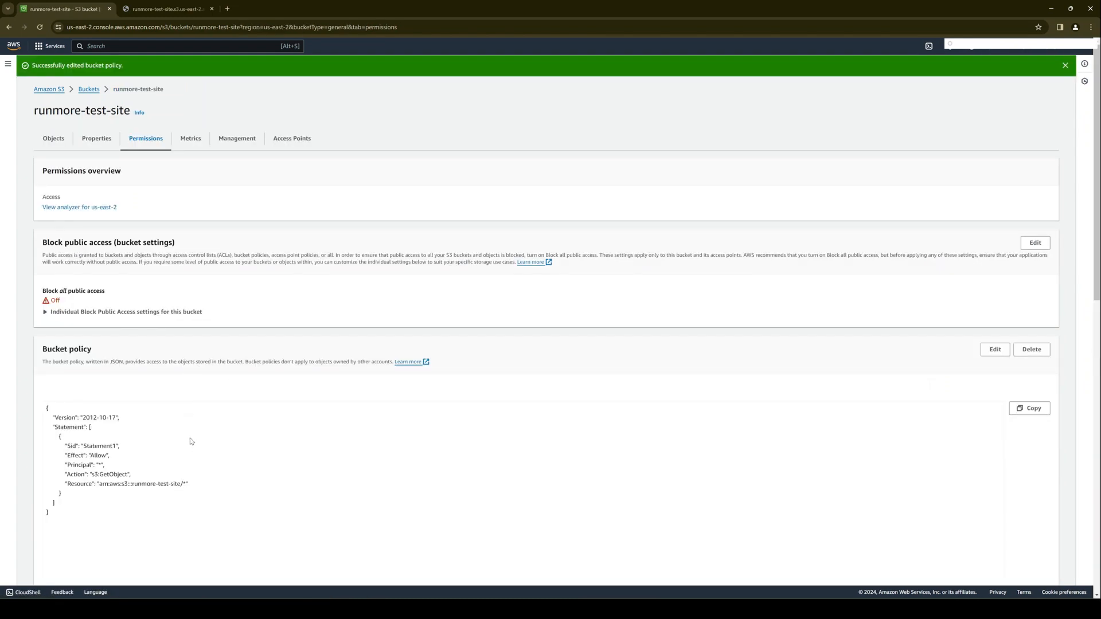
pyautogui.scroll(-2, 172, 427)
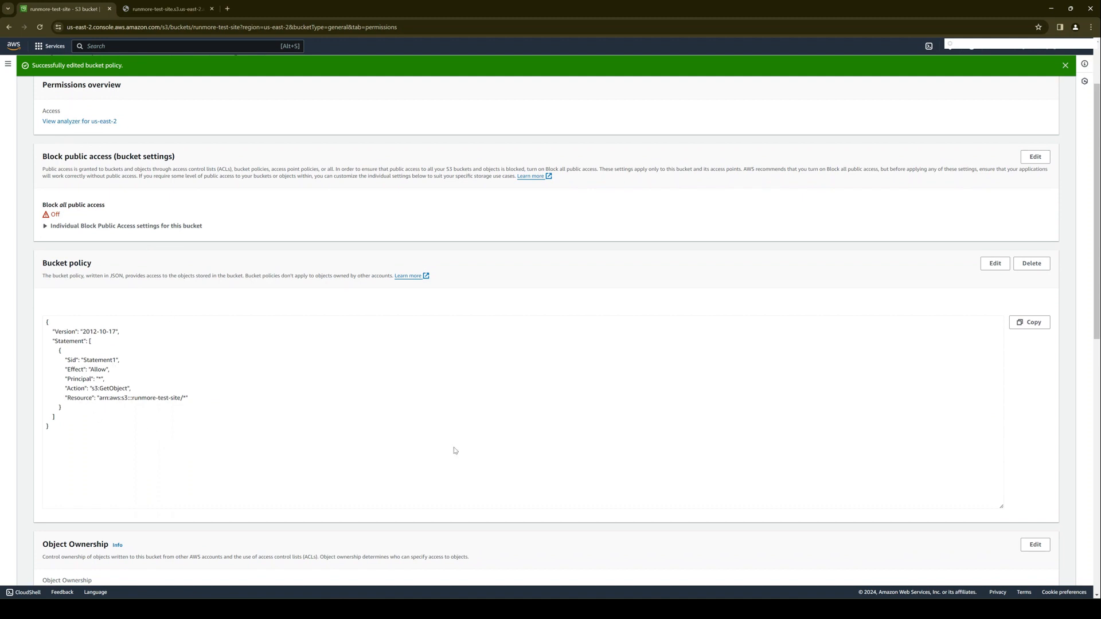
# - Open the index.html object in the runmore-test-site bucket and visit its public object URL
pyautogui.scroll(2, 298, 445)
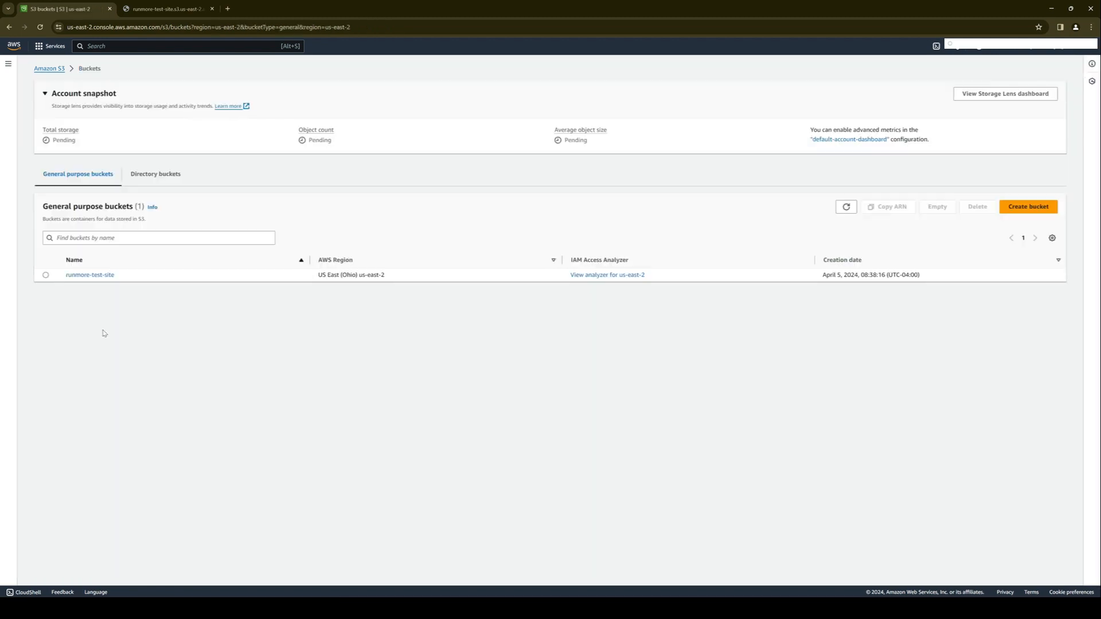
pyautogui.click(99, 277)
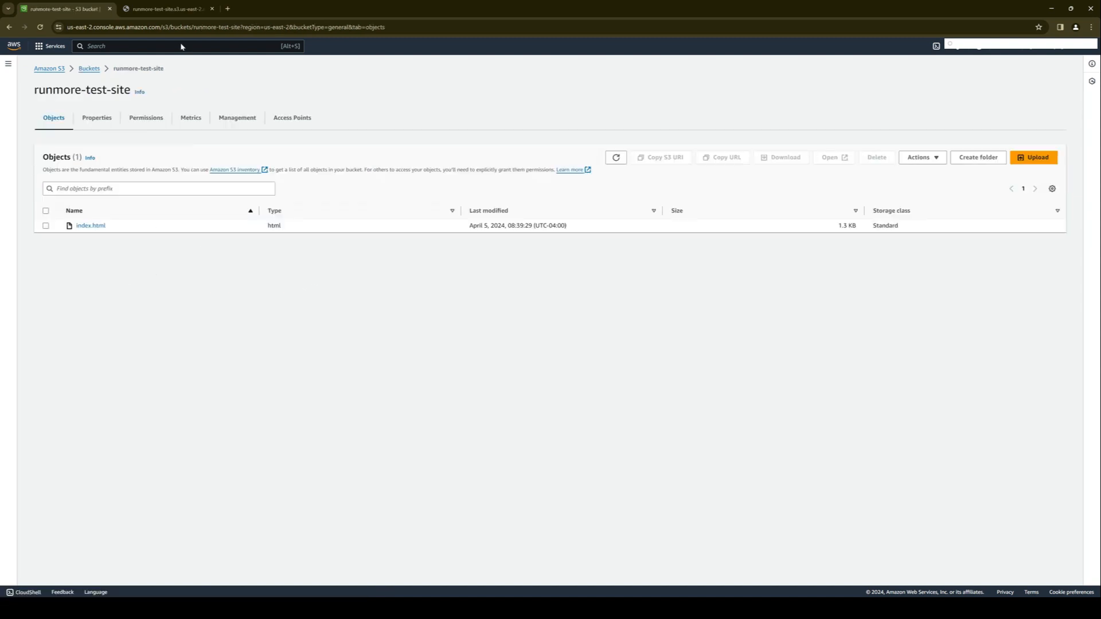
pyautogui.click(212, 9)
pyautogui.click(89, 226)
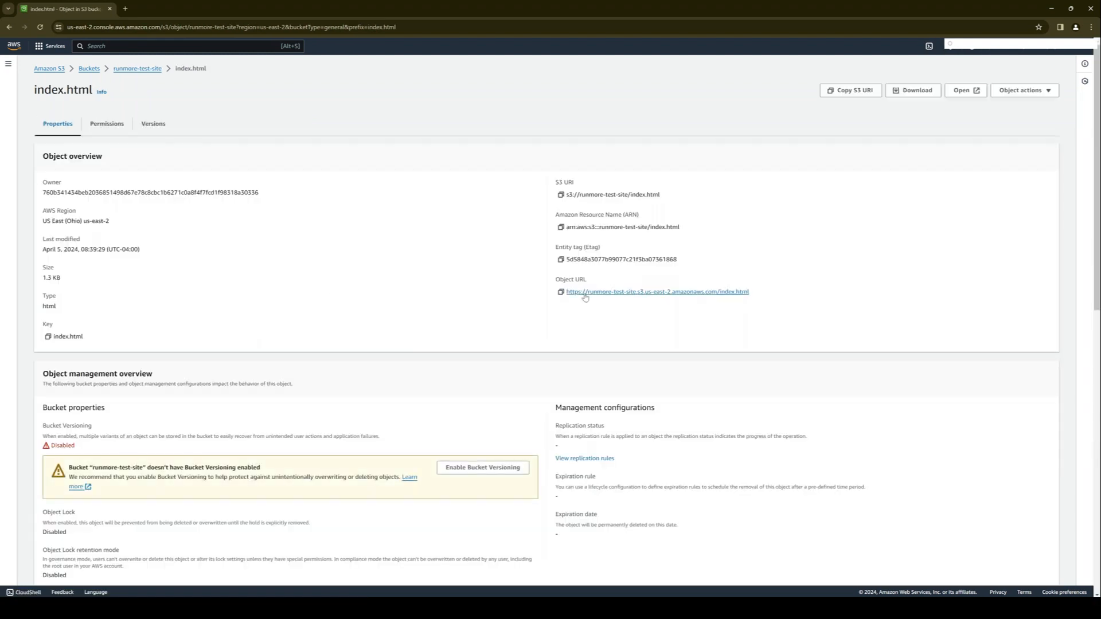
pyautogui.click(579, 294)
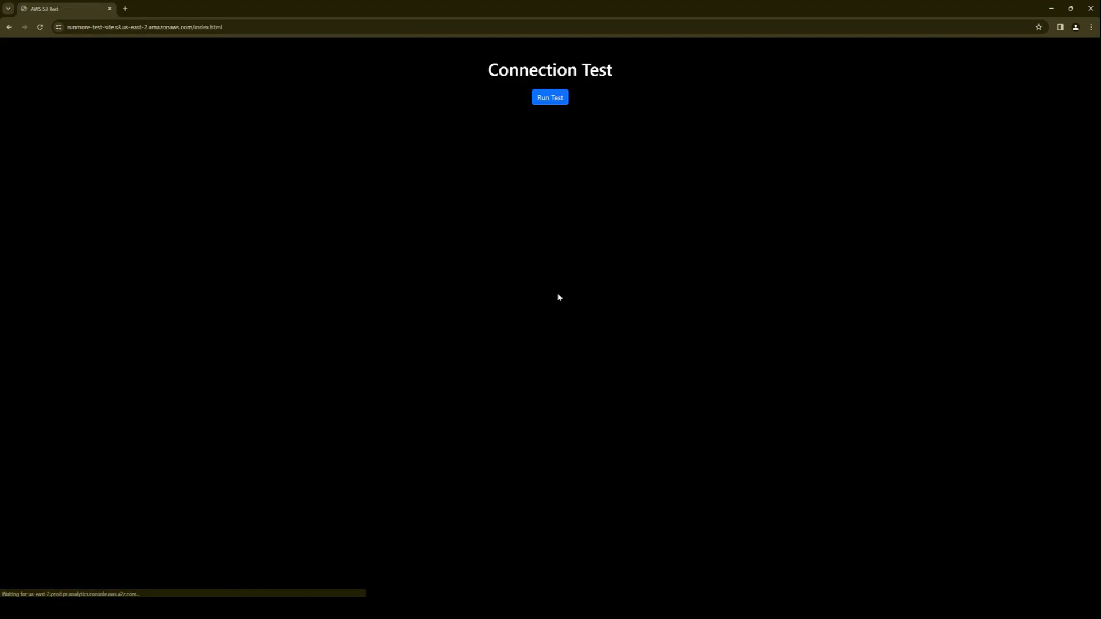
# - Run the connection test on the index.html page, read the reported connection type and dismiss the message
pyautogui.click(550, 99)
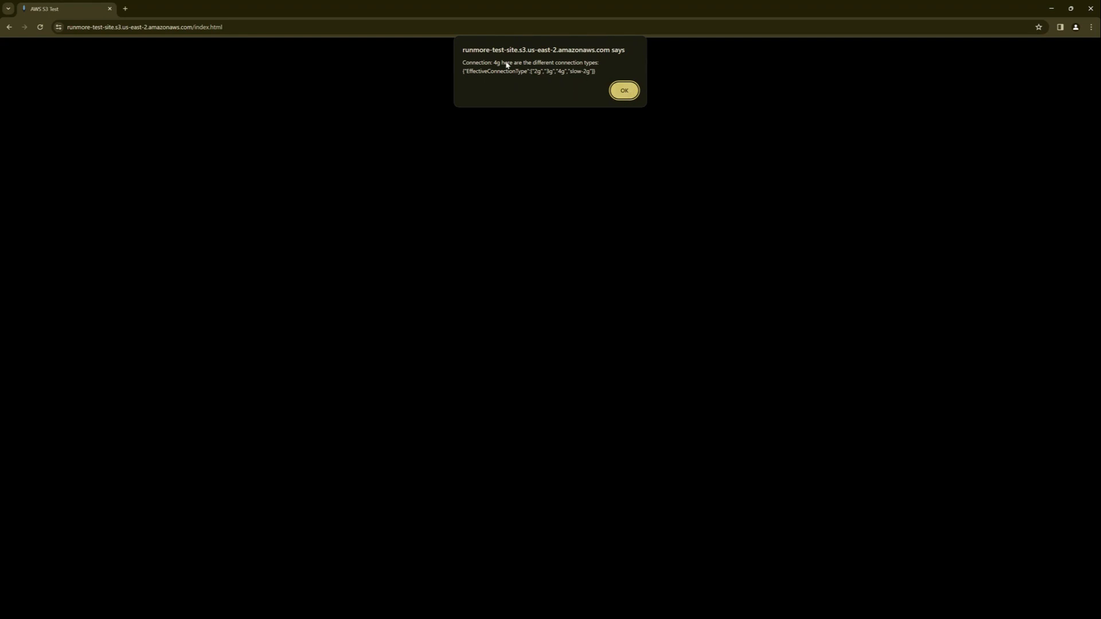
pyautogui.moveTo(489, 61); pyautogui.dragTo(588, 62)
pyautogui.click(474, 81)
pyautogui.doubleClick(497, 62)
pyautogui.click(622, 91)
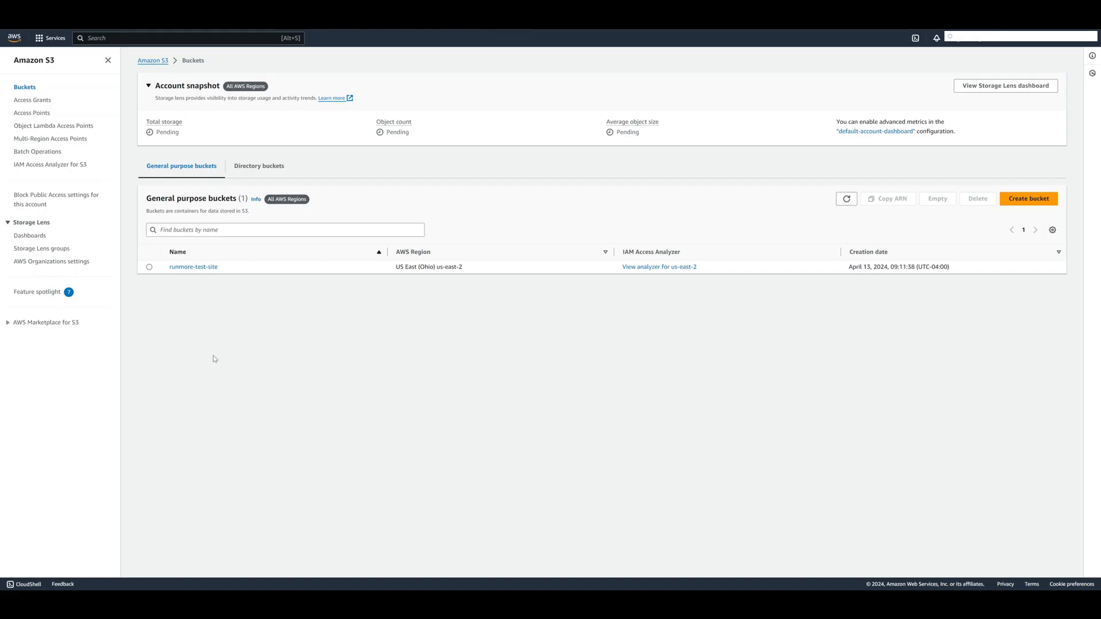
# - Edit the static website hosting property of the runmore-test-site bucket and enable hosting
pyautogui.click(203, 268)
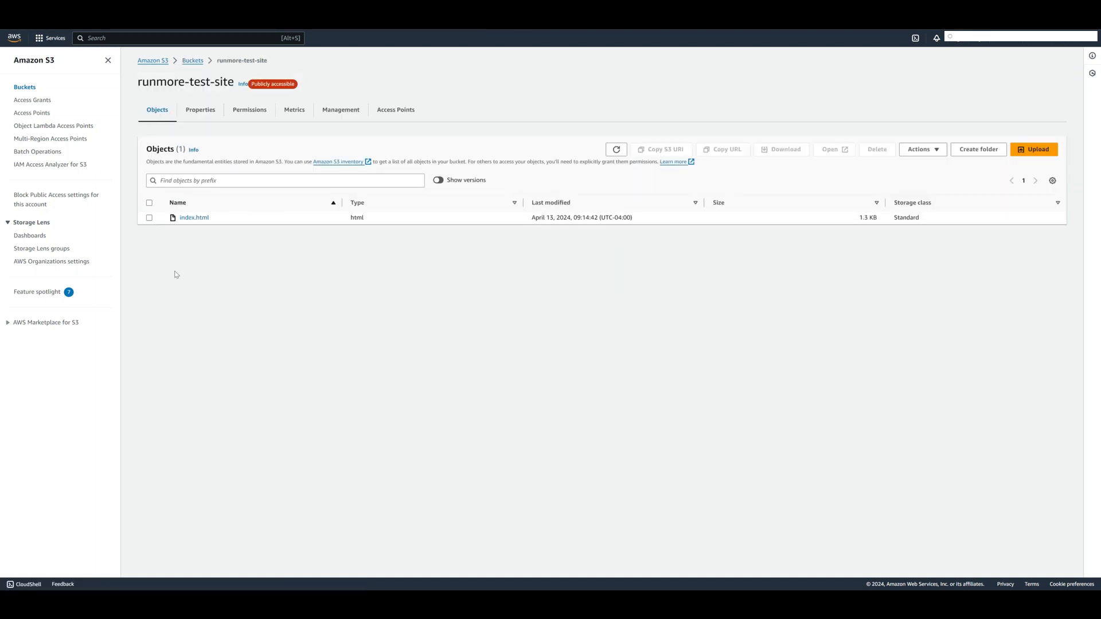
pyautogui.click(208, 117)
pyautogui.scroll(-15, 272, 317)
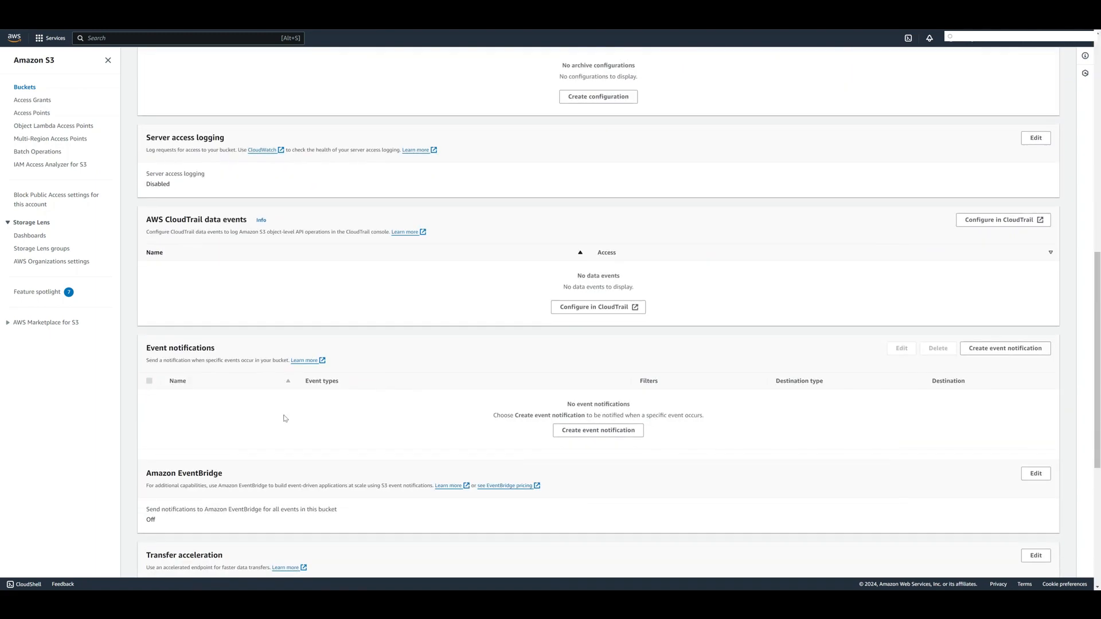
pyautogui.scroll(-5, 284, 418)
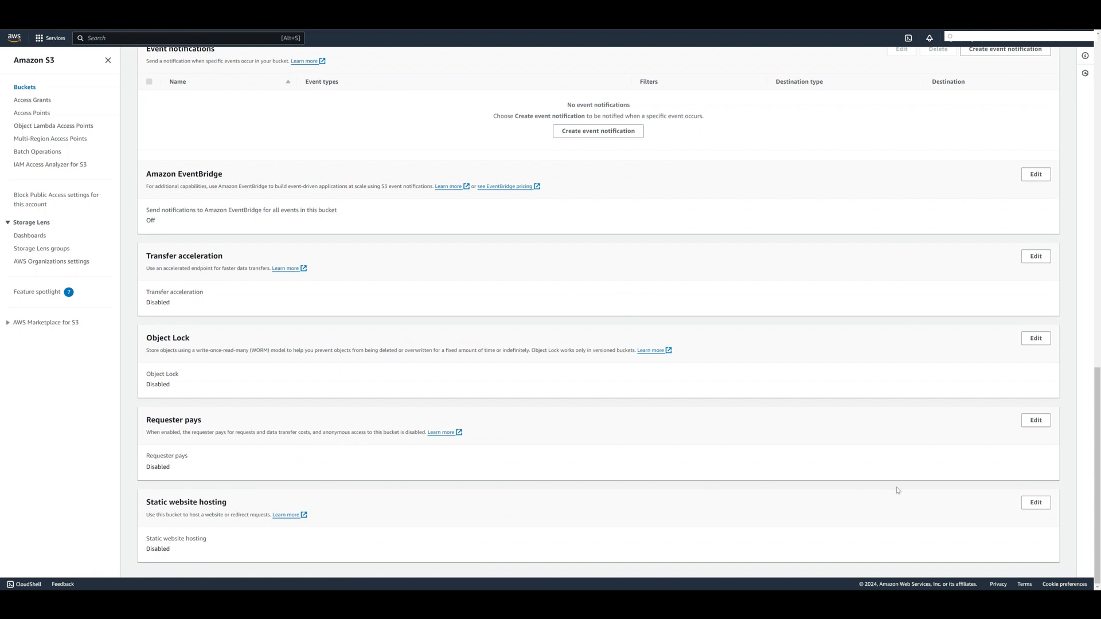
pyautogui.click(1041, 506)
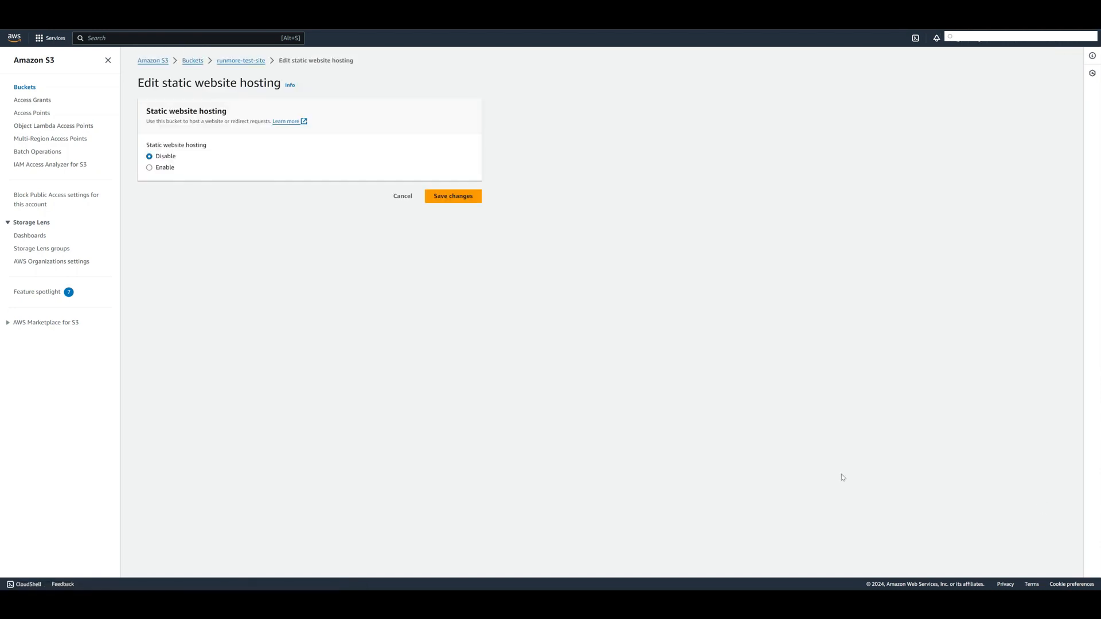
pyautogui.click(149, 167)
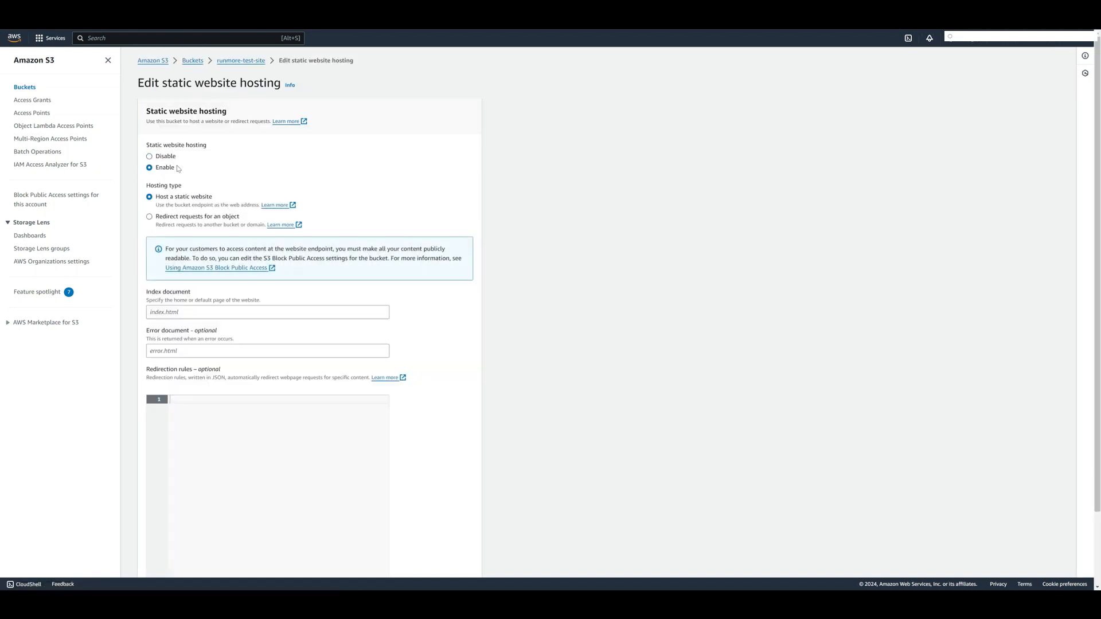
# - Set the website's index document to index.html and save the static website hosting settings
pyautogui.click(240, 311)
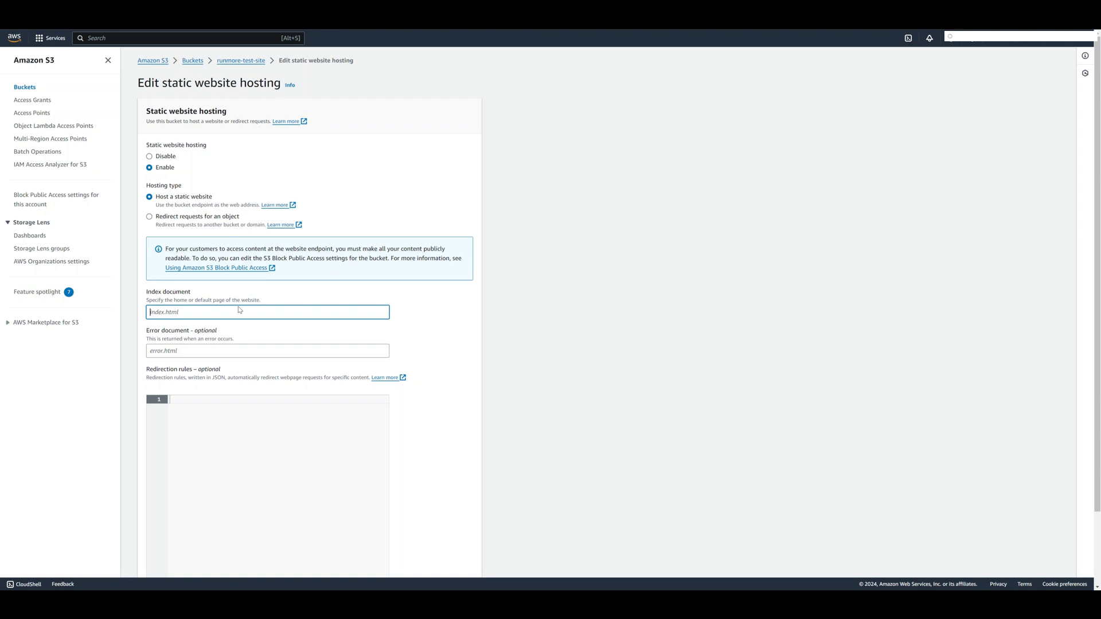
pyautogui.write('index.html')
pyautogui.scroll(-3, 240, 310)
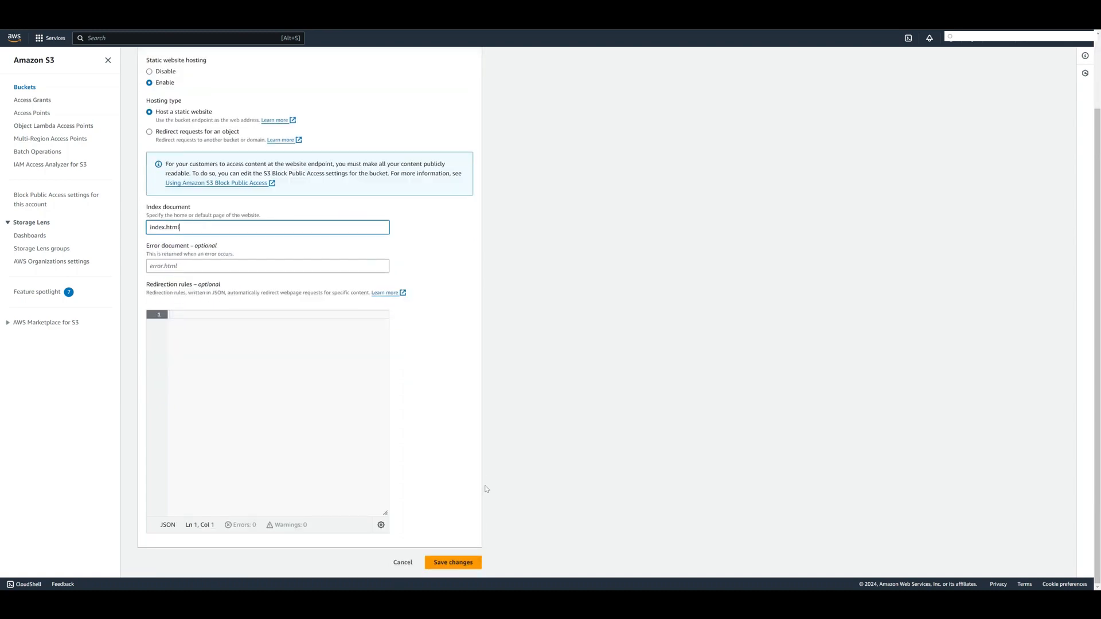
pyautogui.click(450, 566)
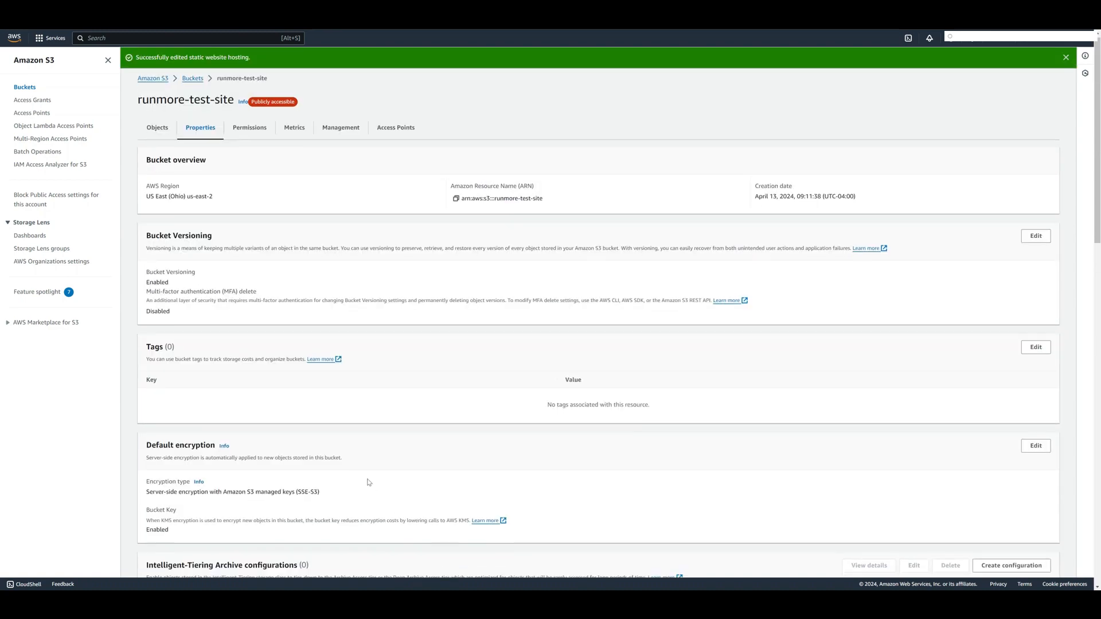
# - Open the bucket website endpoint given under the static website hosting properties of runmore-test-site
pyautogui.scroll(-10, 369, 482)
pyautogui.scroll(-6, 367, 485)
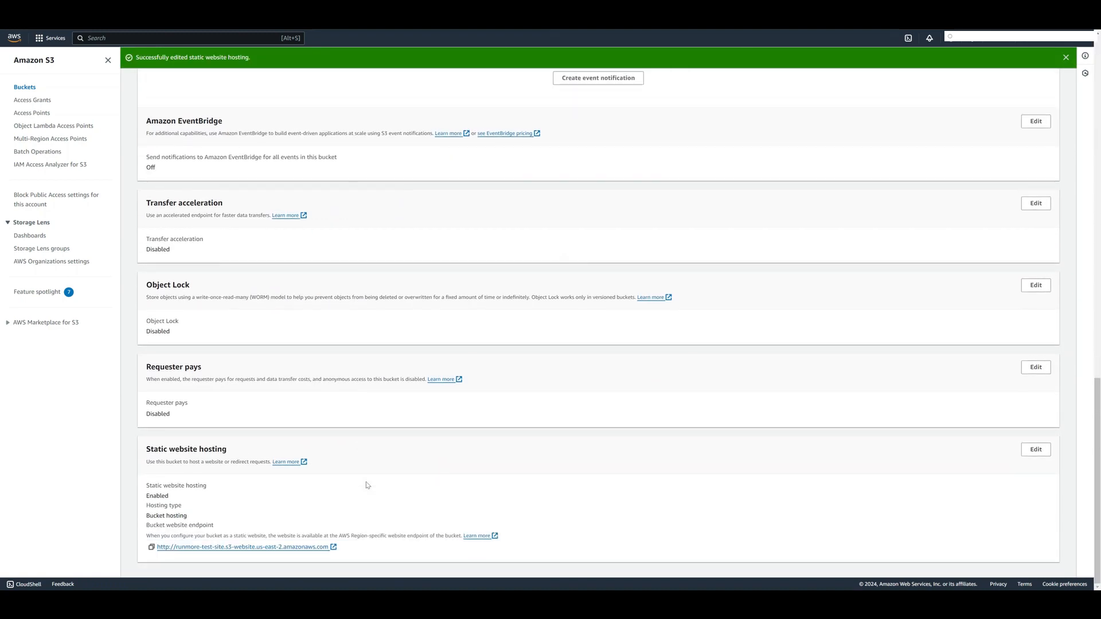
pyautogui.click(308, 547)
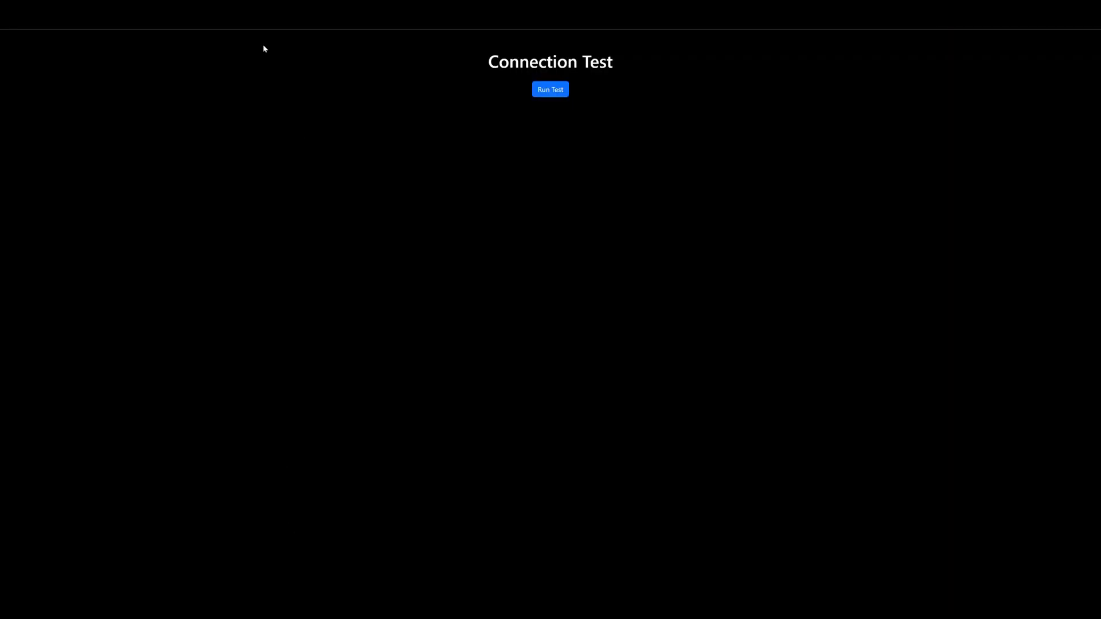